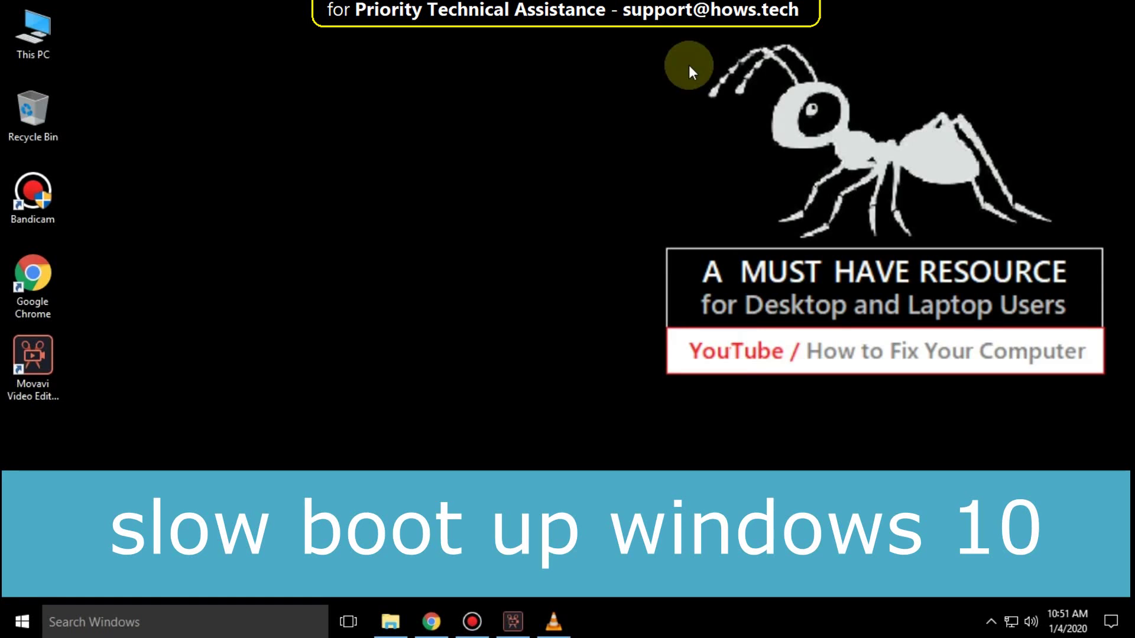
# - Go from Start to Settings > System > Power & sleep
pyautogui.click(21, 621)
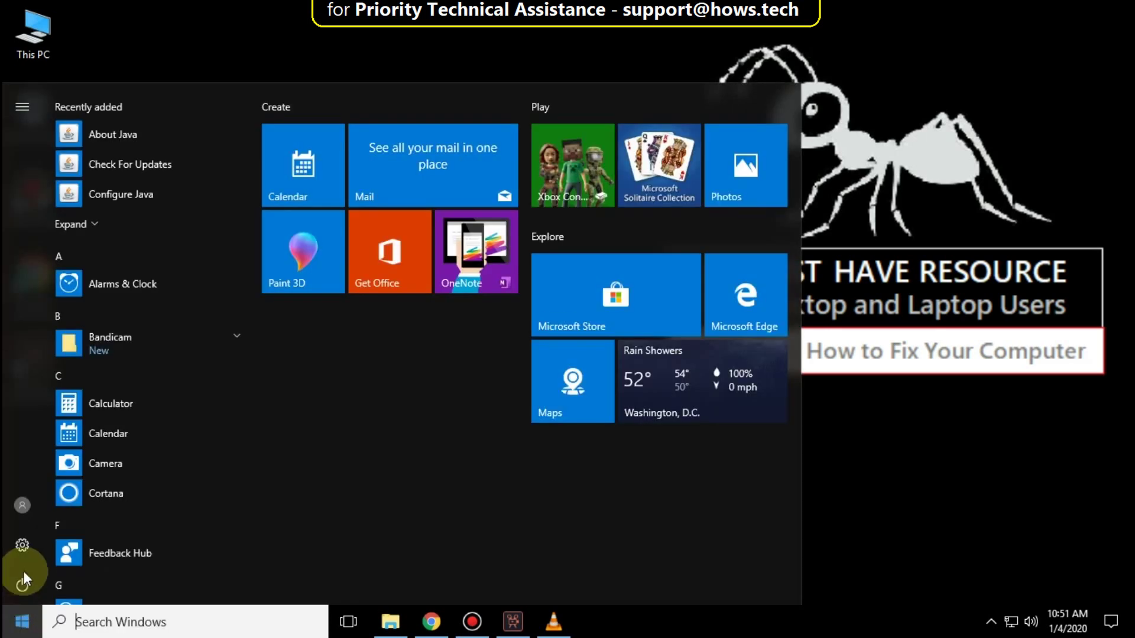
pyautogui.click(23, 546)
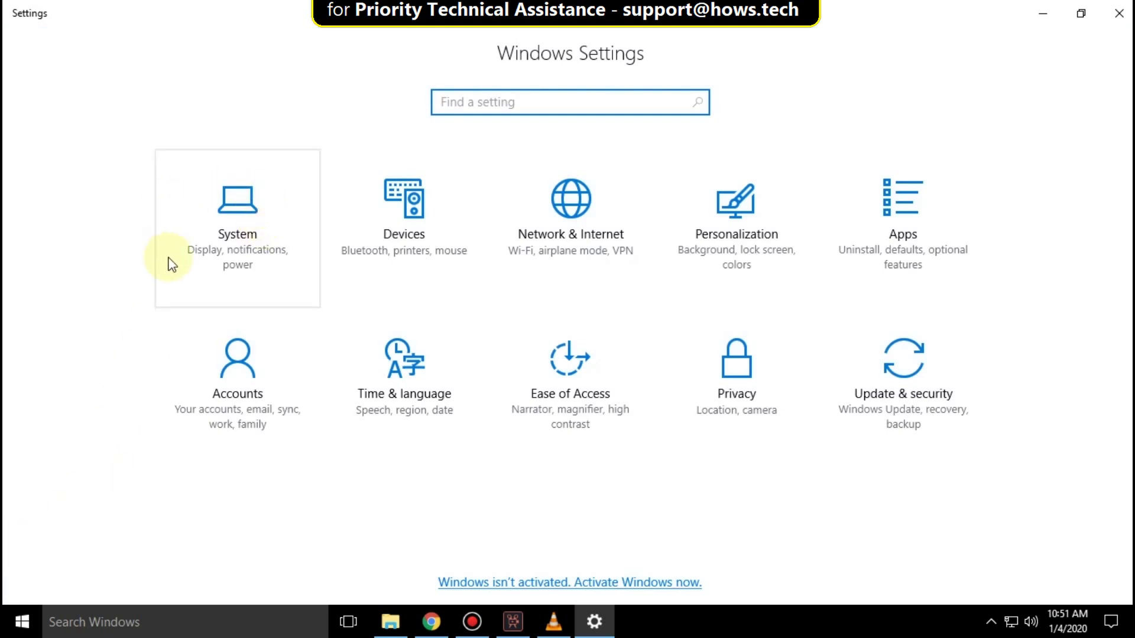
pyautogui.click(242, 260)
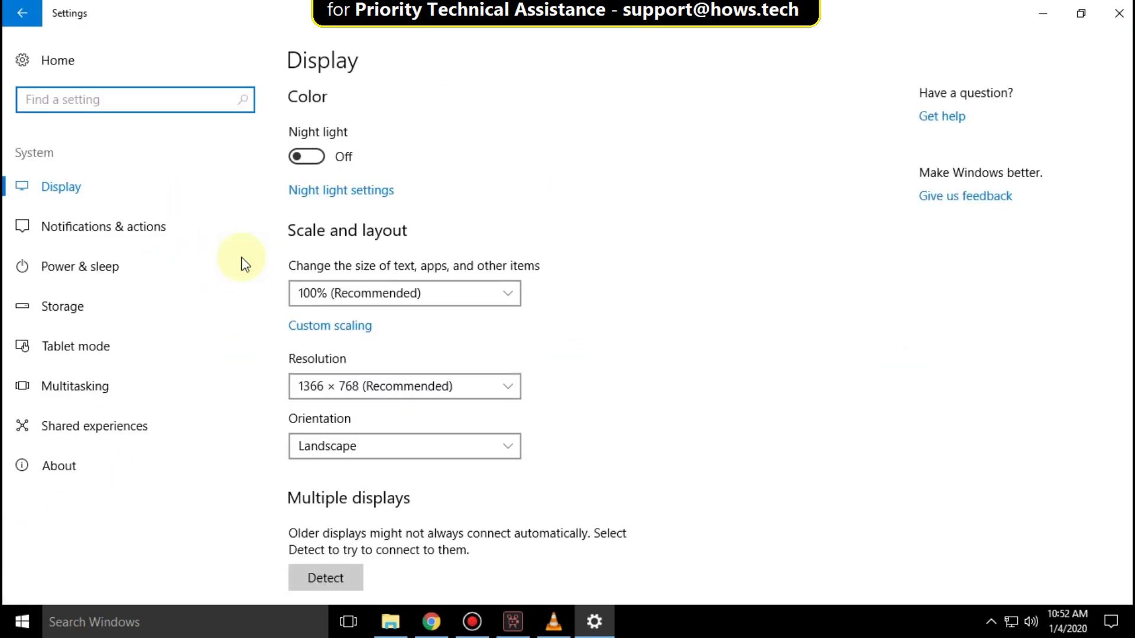
pyautogui.click(115, 267)
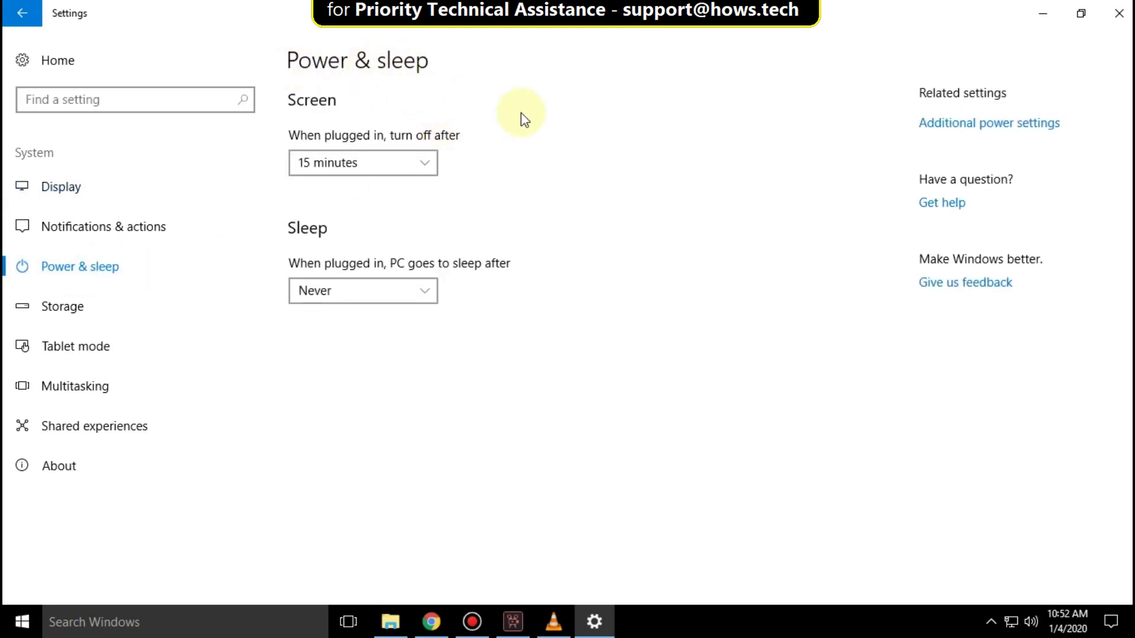
# - Uncheck Hibernate and Turn on fast startup in Control Panel's power-button settings, in a restored window
pyautogui.click(972, 126)
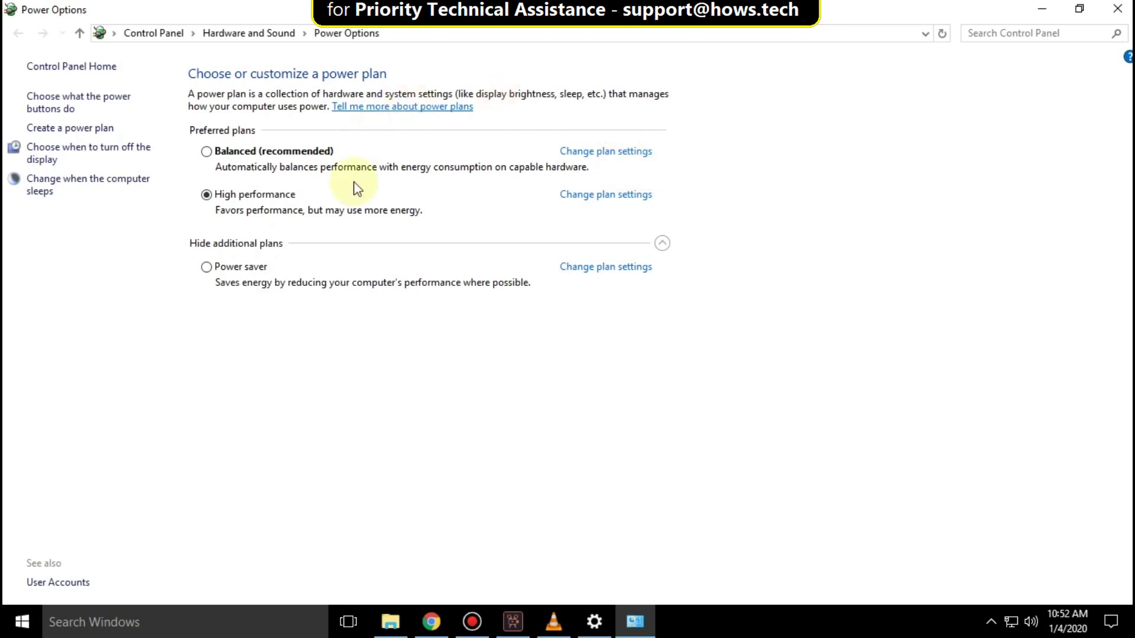
pyautogui.click(101, 107)
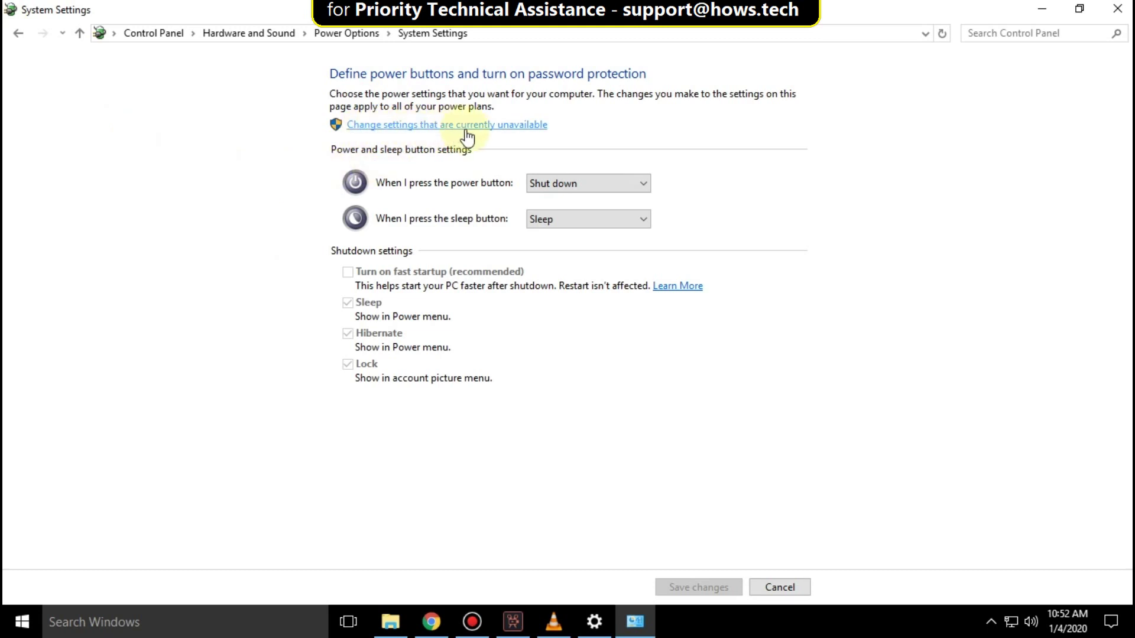
pyautogui.click(532, 126)
pyautogui.click(347, 314)
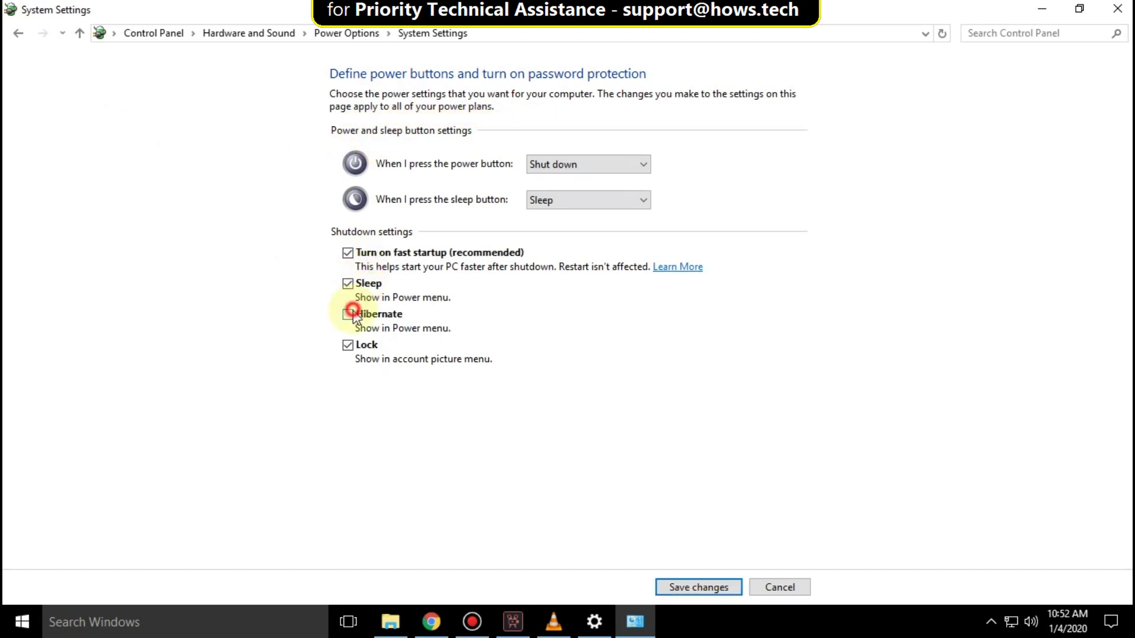
pyautogui.click(349, 253)
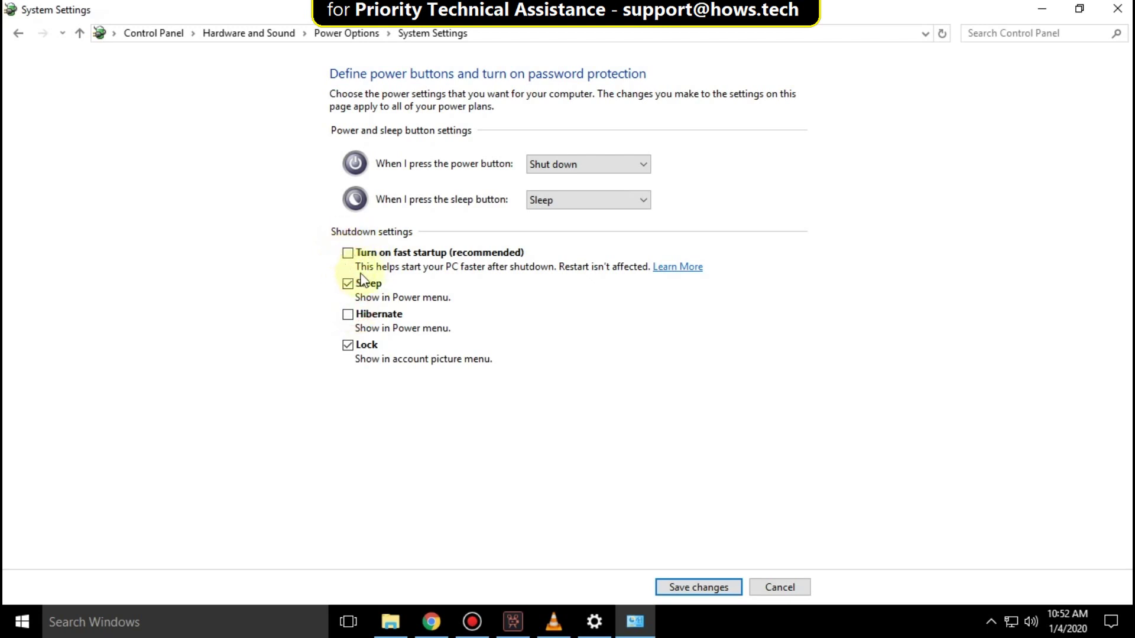
pyautogui.click(1078, 10)
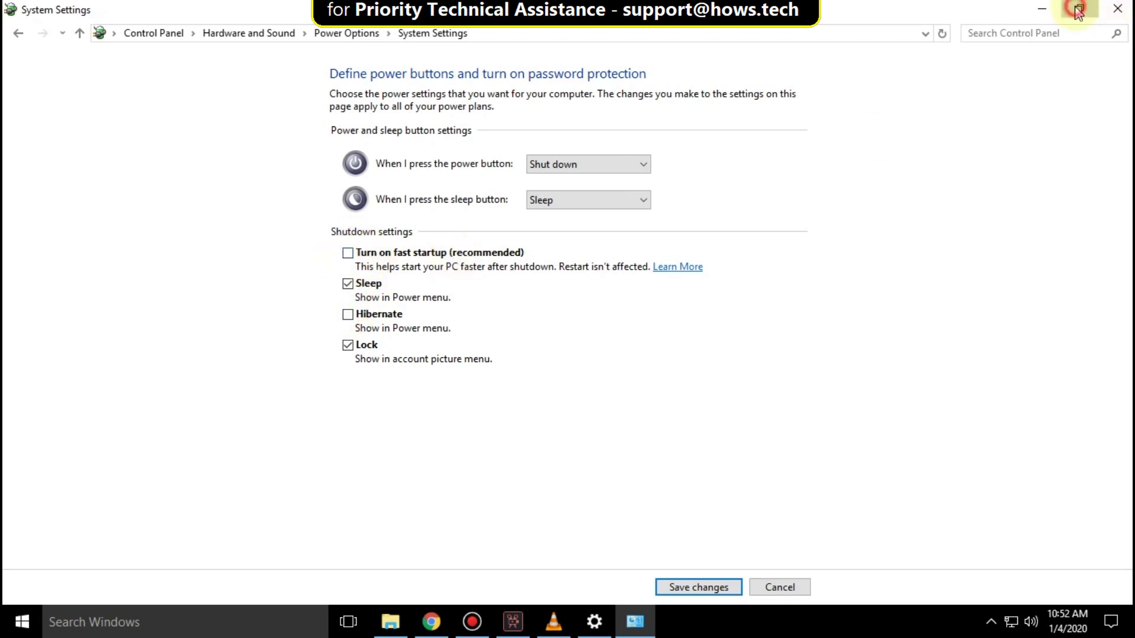
pyautogui.moveTo(691, 101); pyautogui.dragTo(868, 46)
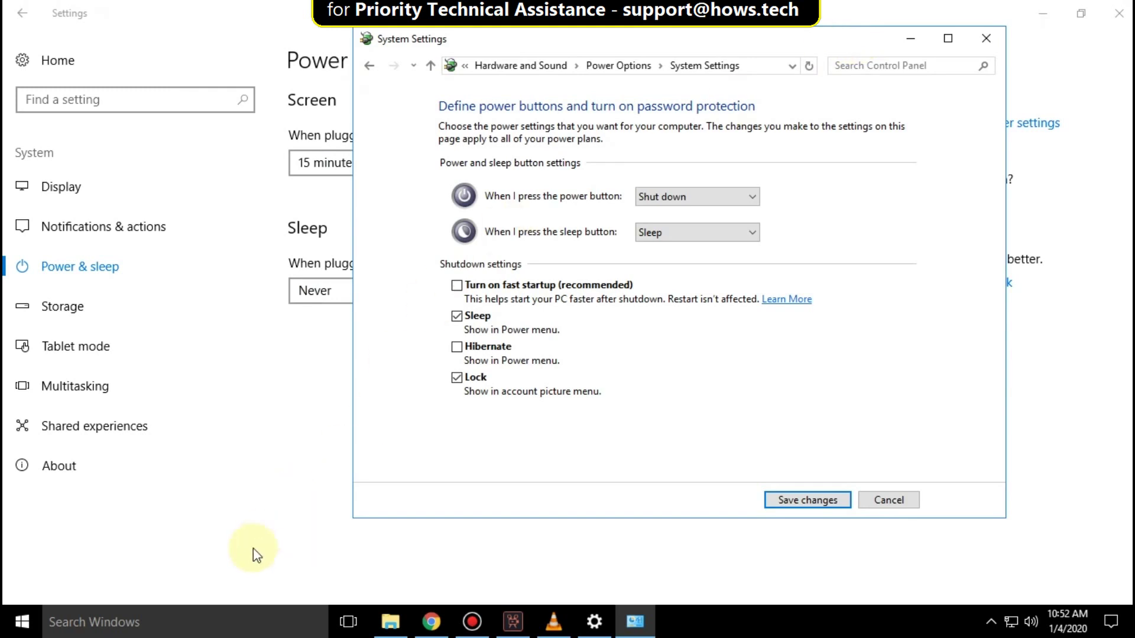
# - Run 'powercfg/hibernet ON' in an administrator PowerShell
pyautogui.click(156, 617)
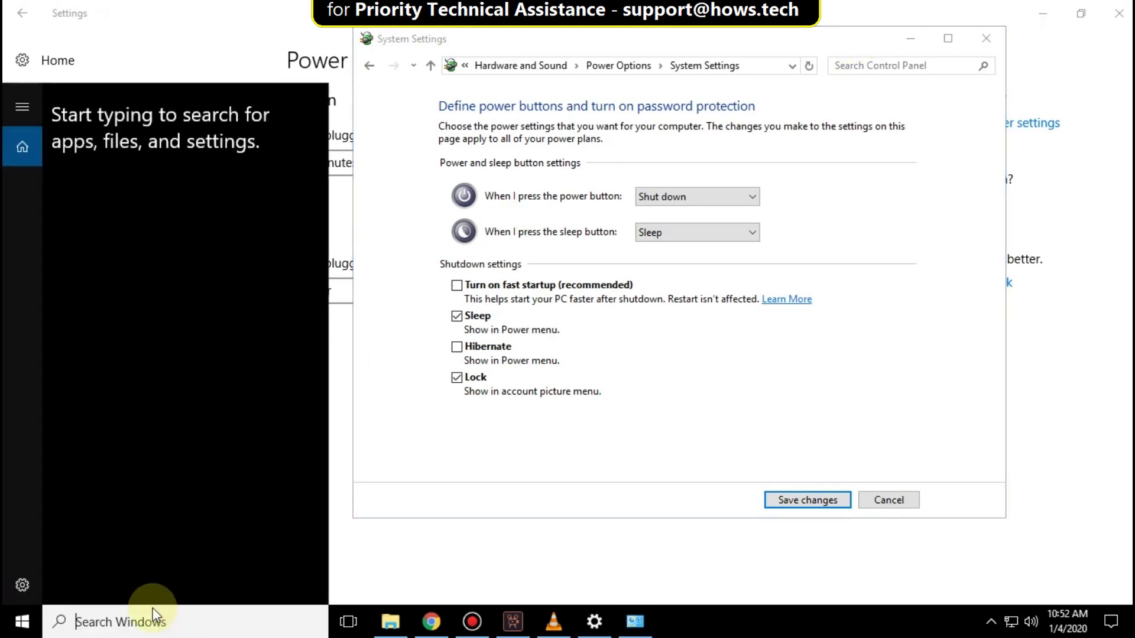
pyautogui.write('powershe')
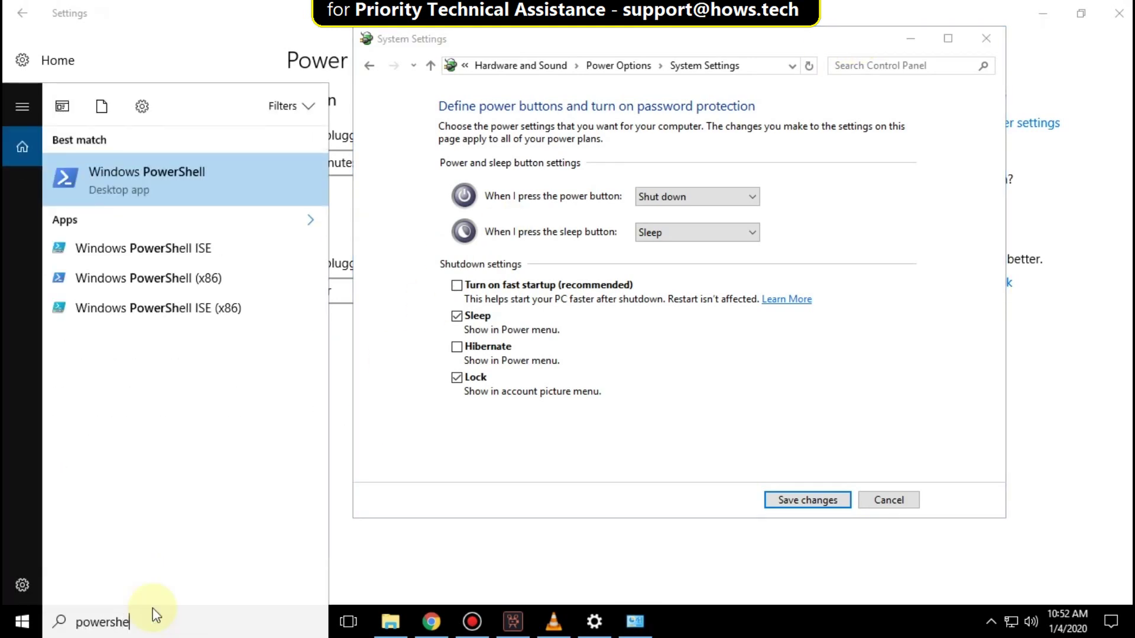
pyautogui.write('ll')
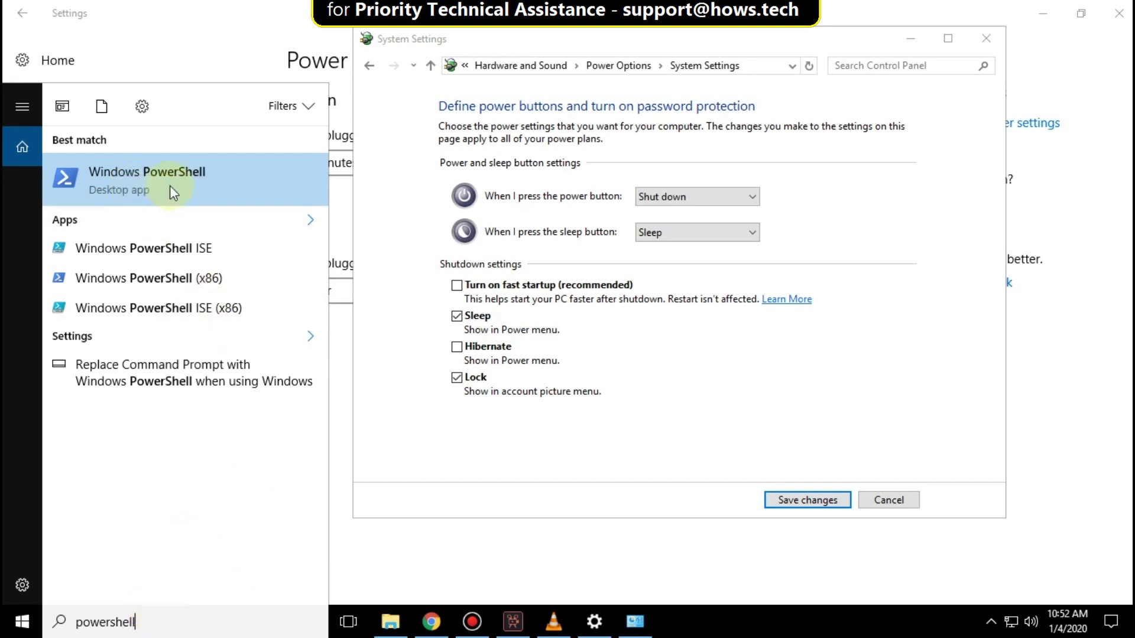
pyautogui.rightClick(126, 188)
pyautogui.click(164, 207)
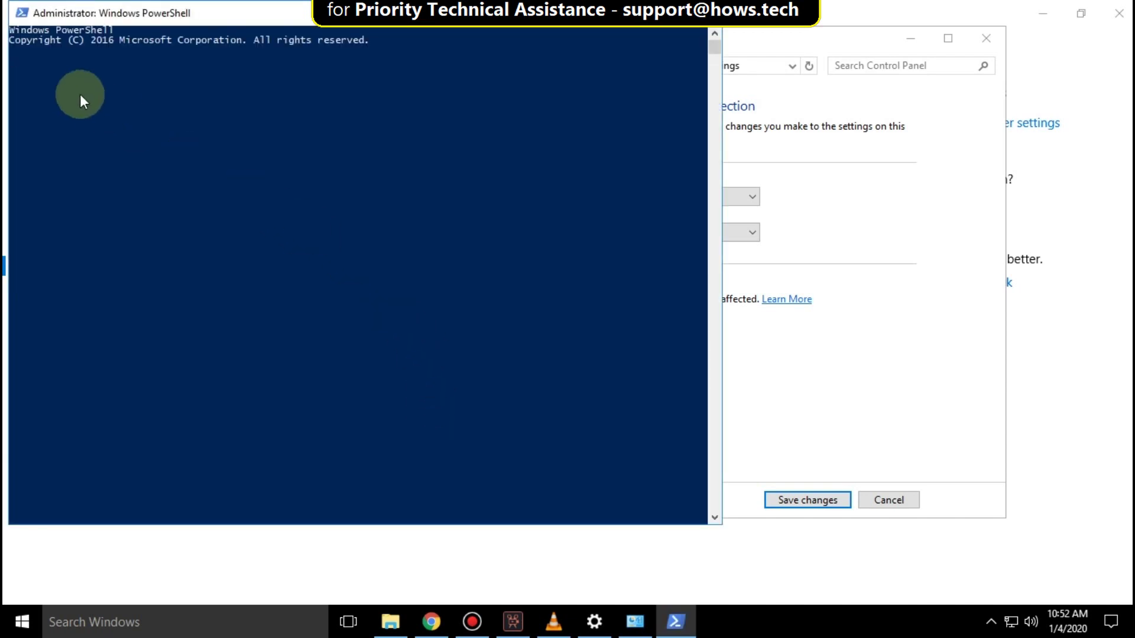
pyautogui.write('powrc')
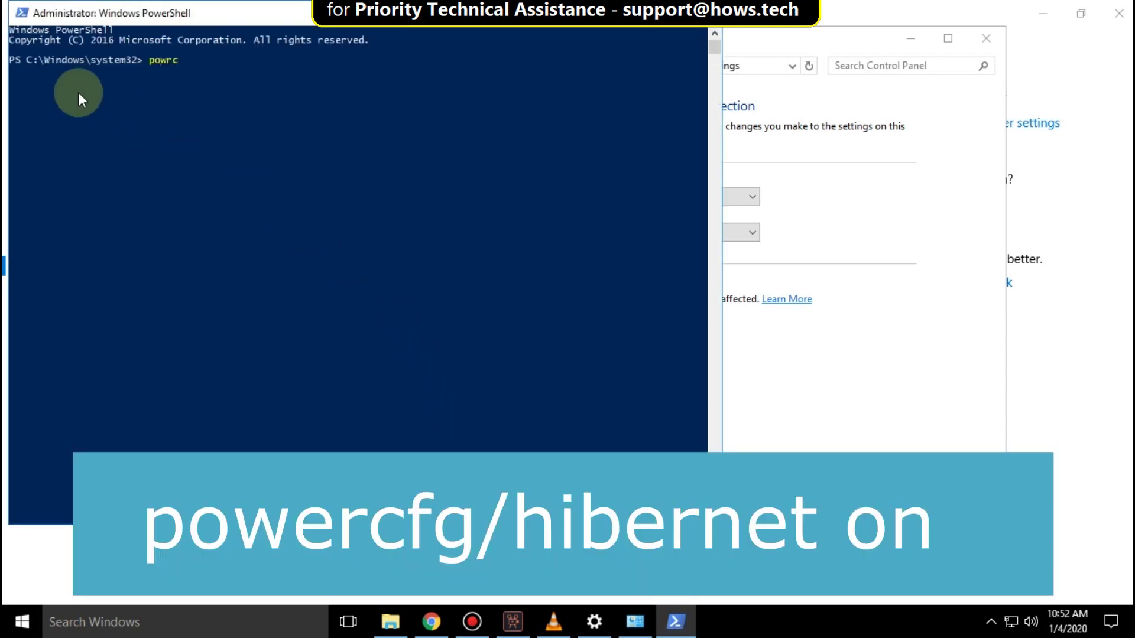
pyautogui.press('BackSpace')
pyautogui.press('BackSpace')
pyautogui.press('BackSpace')
pyautogui.press('BackSpace')
pyautogui.press('BackSpace')
pyautogui.write('powercfg/hibernet O')
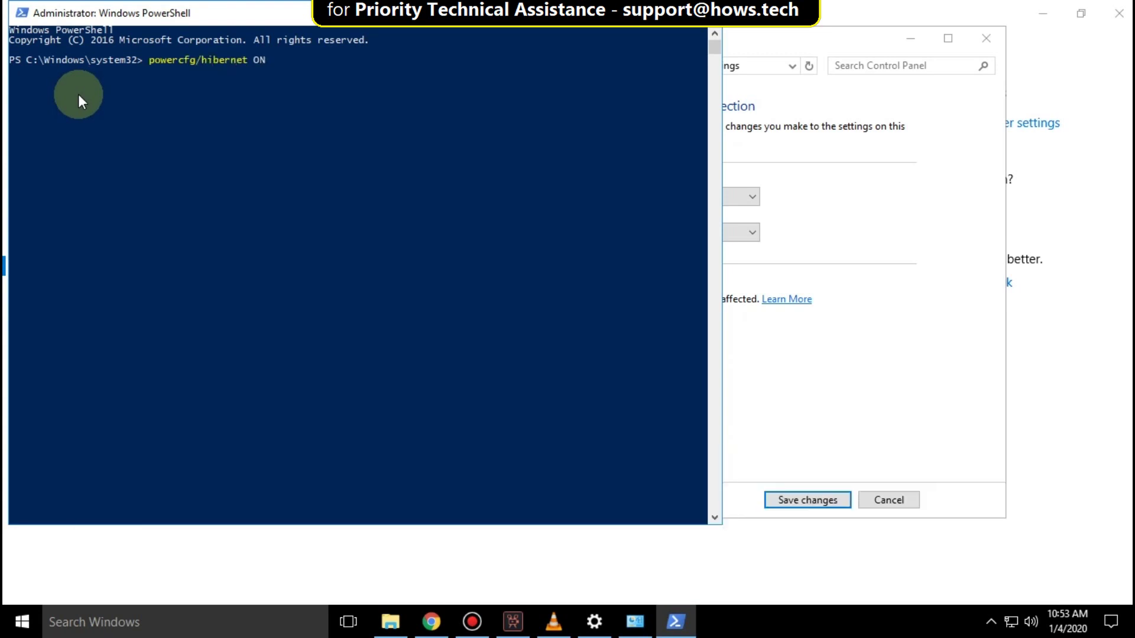
pyautogui.write('N')
pyautogui.press('Return')
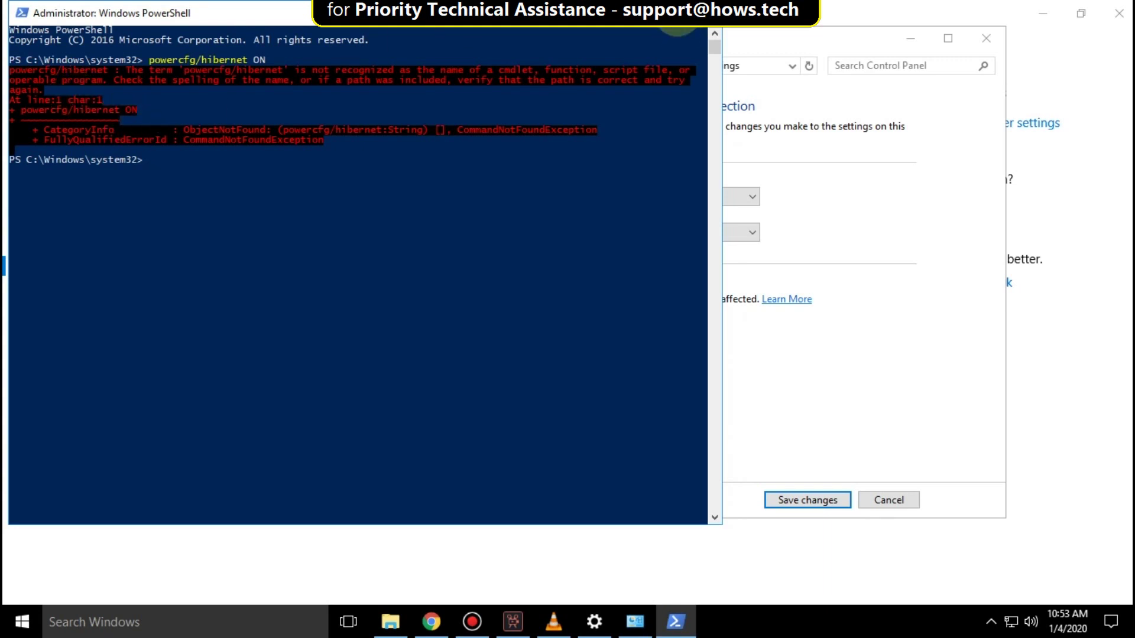
# - Save the fast startup and Hibernate changes, then close PowerShell, Power Options and Settings
pyautogui.click(707, 12)
pyautogui.click(948, 37)
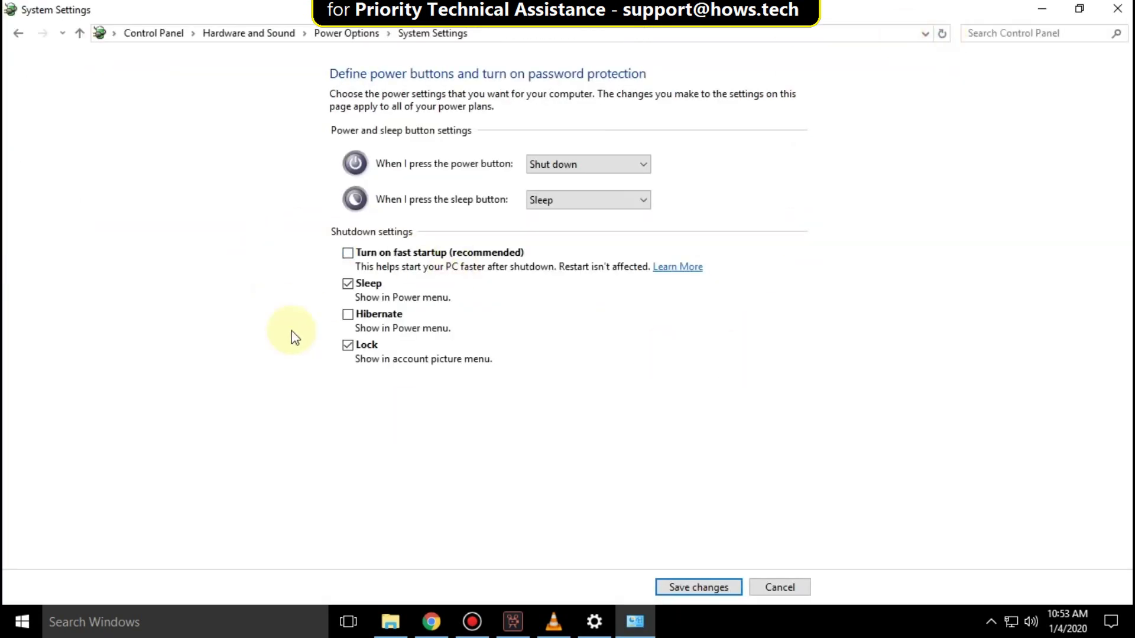
pyautogui.click(698, 586)
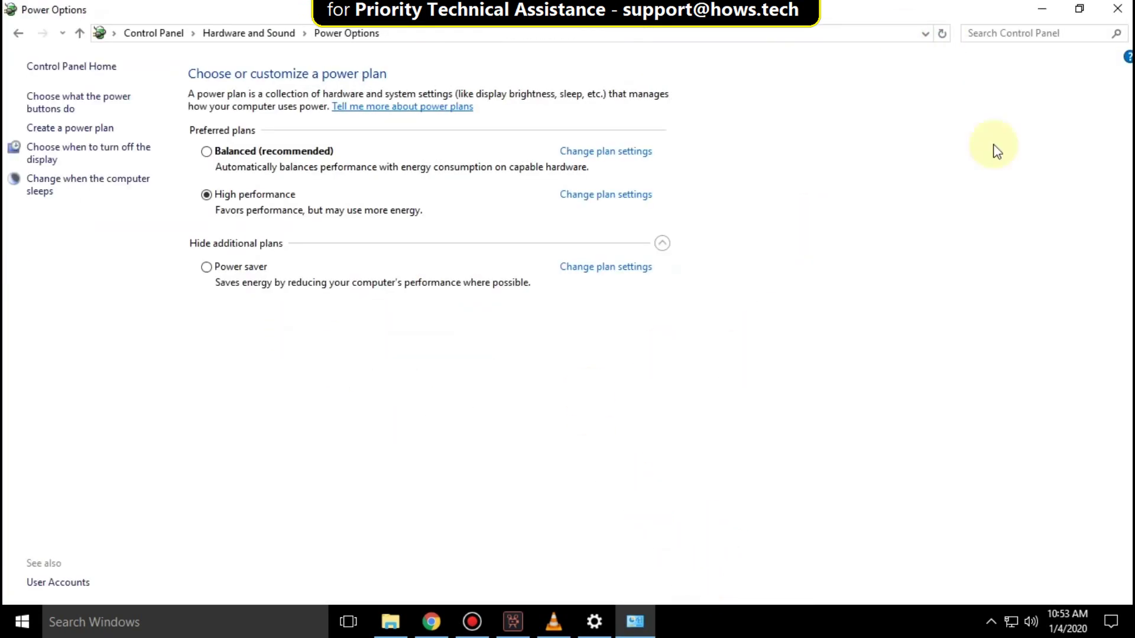
pyautogui.click(1117, 8)
pyautogui.click(1122, 8)
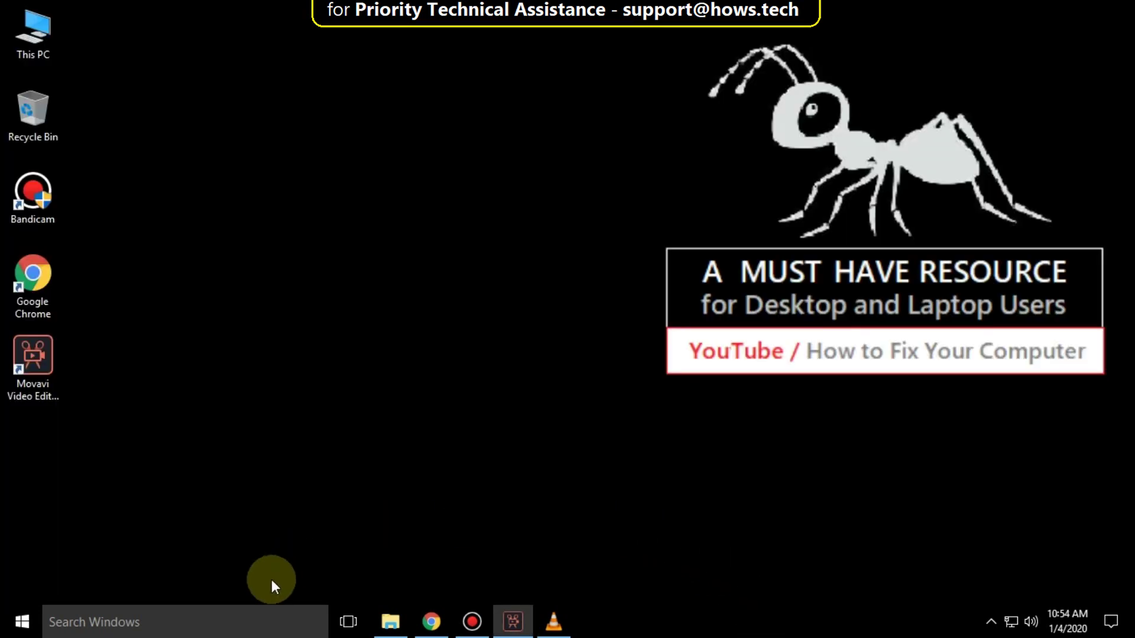
# - Launch Task Manager as administrator and show its Startup apps list
pyautogui.click(251, 615)
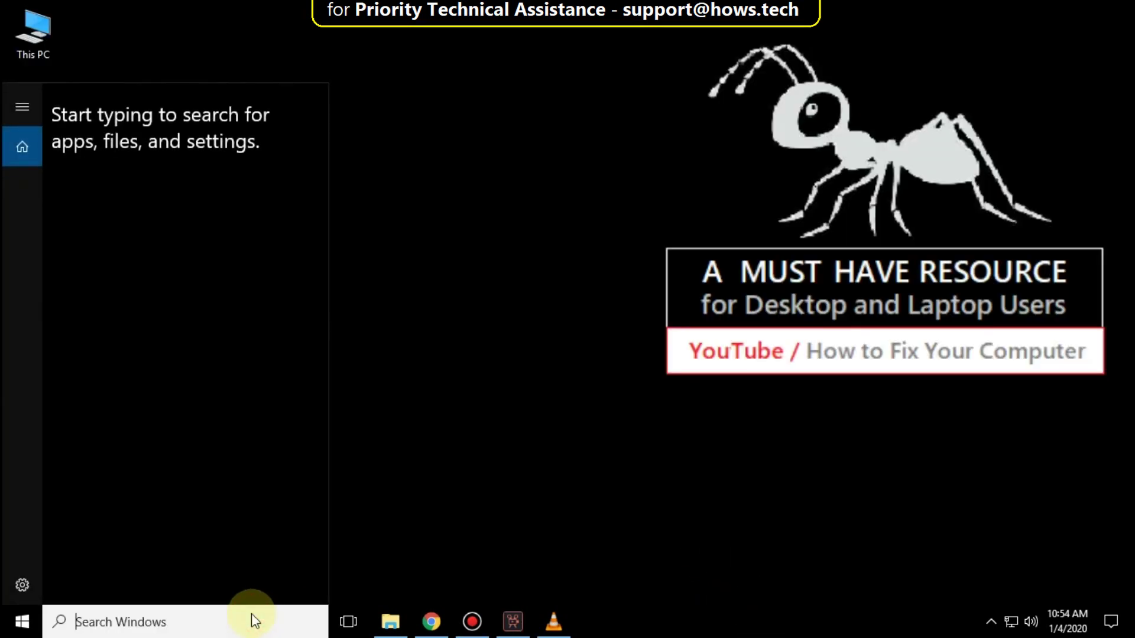
pyautogui.write('task mana')
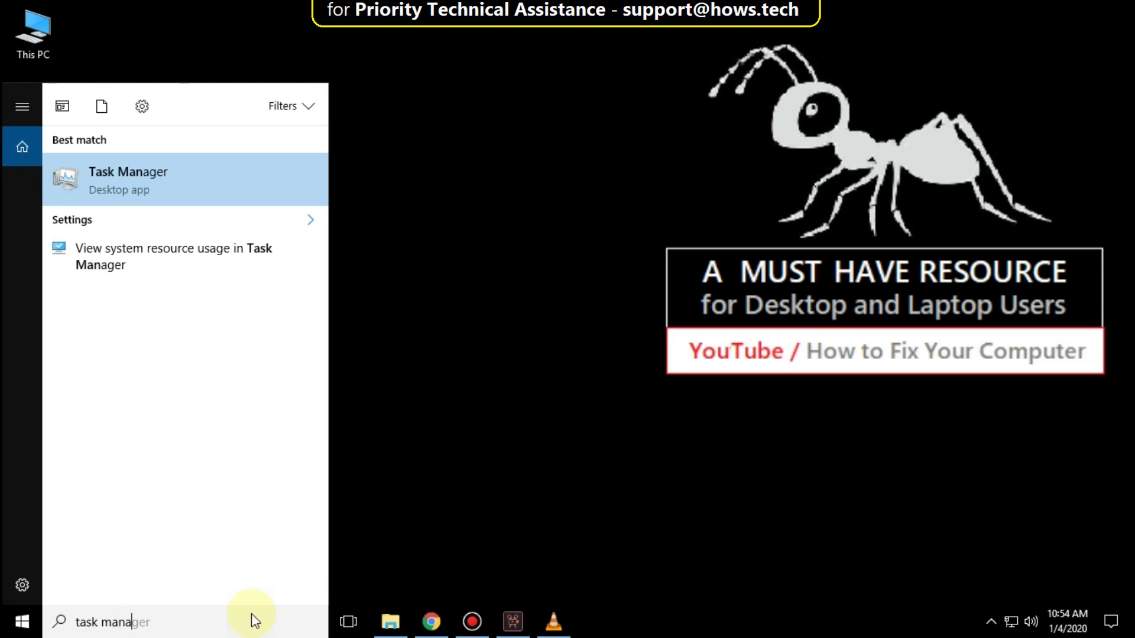
pyautogui.write('ger')
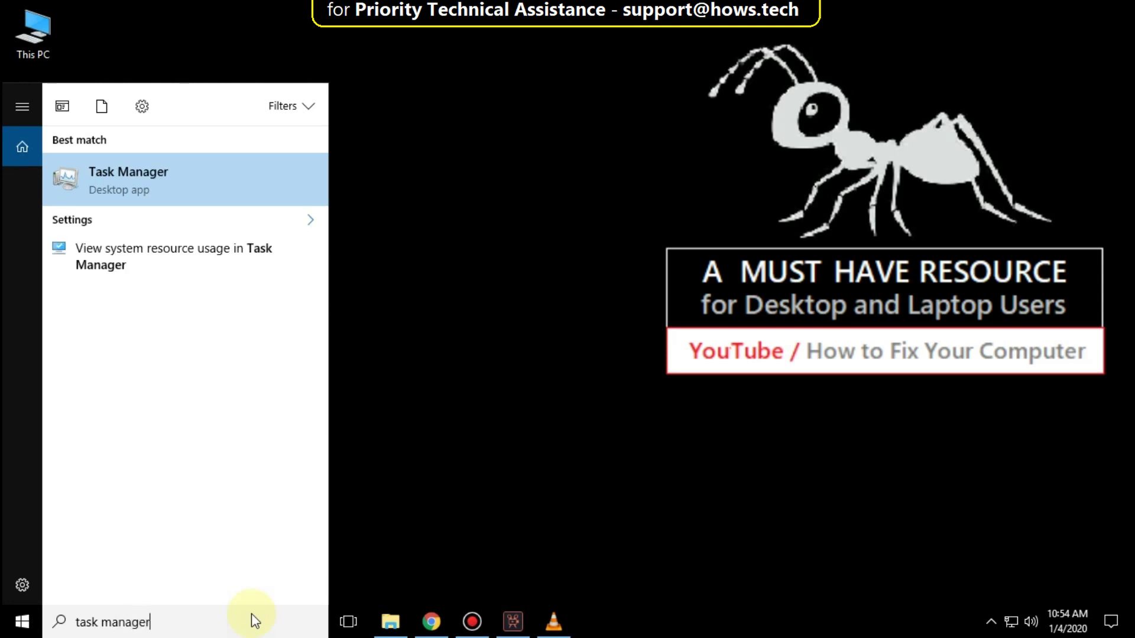
pyautogui.rightClick(139, 191)
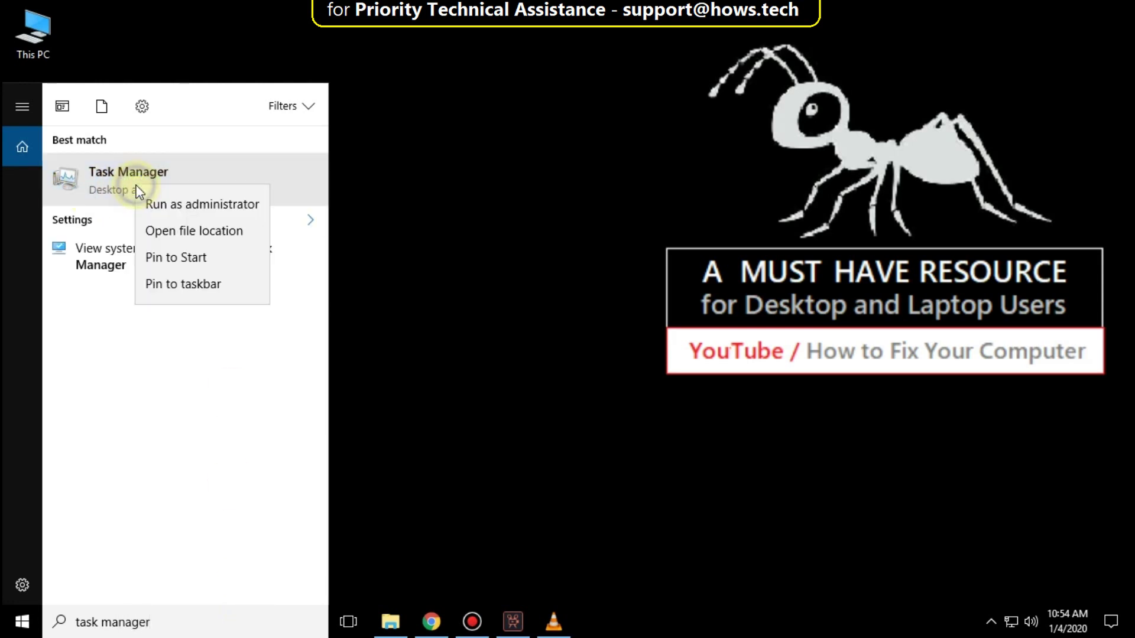
pyautogui.click(180, 204)
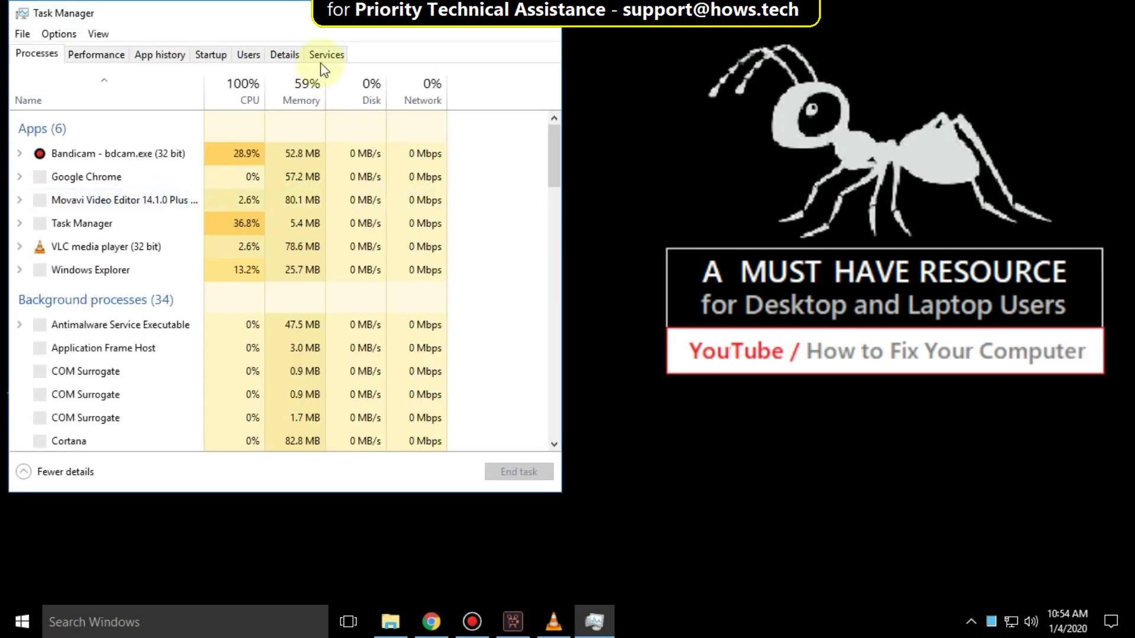
pyautogui.moveTo(291, 13); pyautogui.dragTo(374, 16)
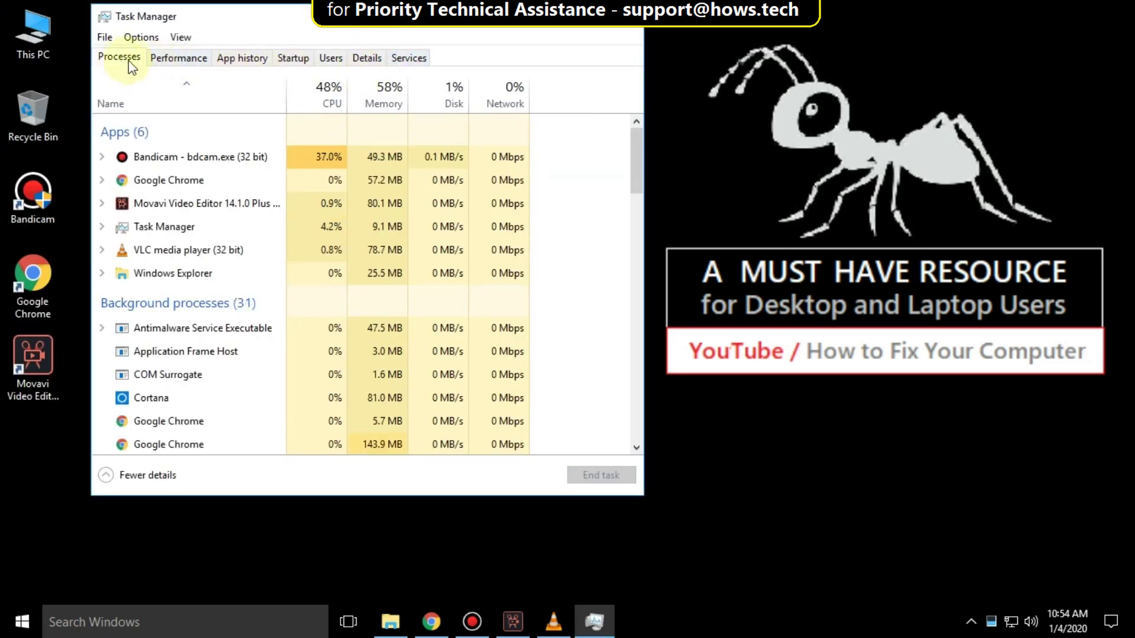
pyautogui.click(293, 58)
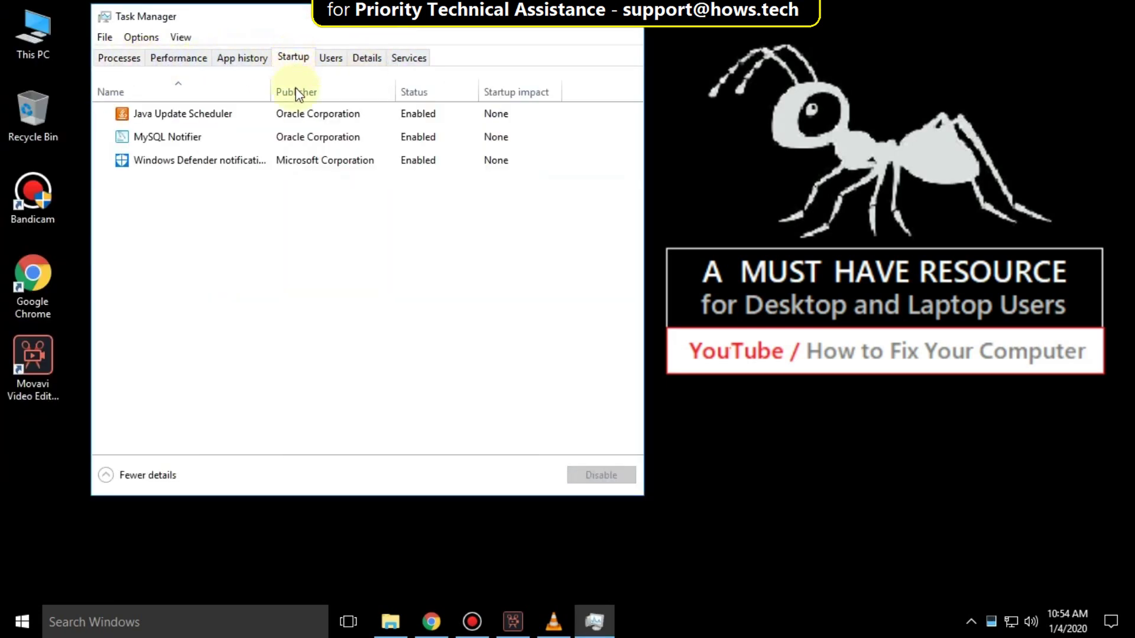
# - Disable Java Update Scheduler and MySQL Notifier at startup, then close Task Manager
pyautogui.click(345, 117)
pyautogui.rightClick(345, 117)
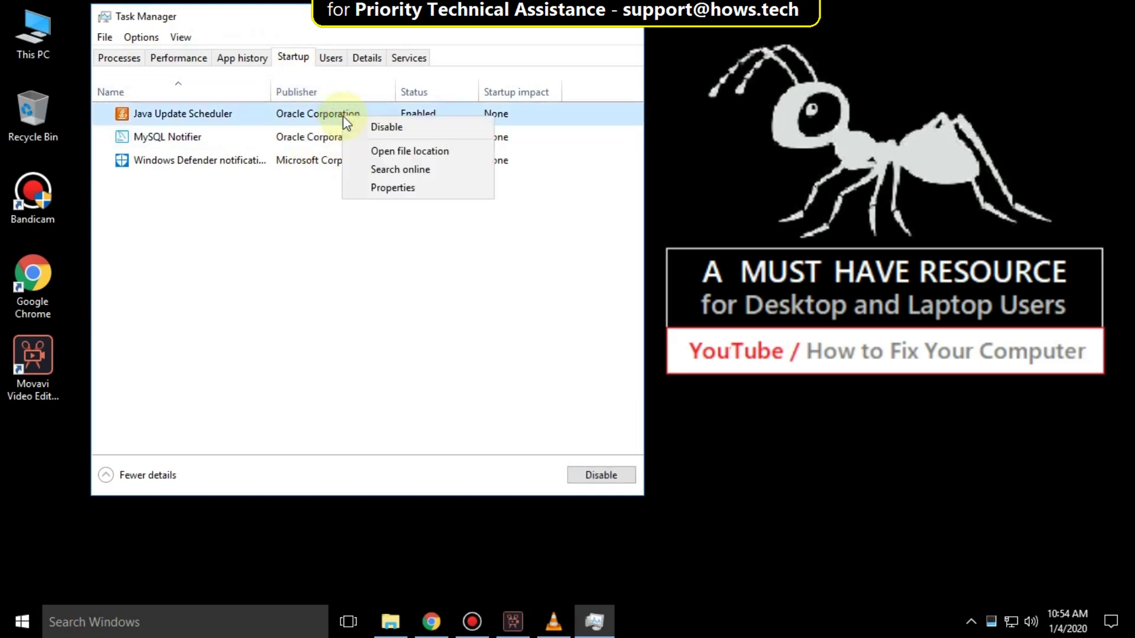
pyautogui.click(394, 128)
pyautogui.click(400, 134)
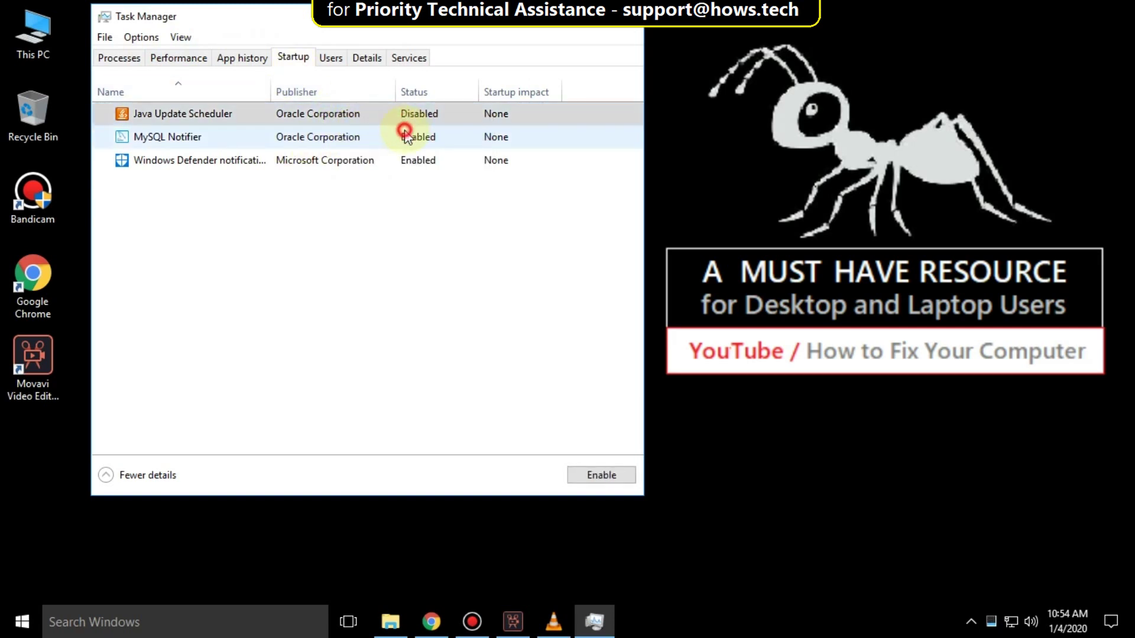
pyautogui.rightClick(402, 133)
pyautogui.click(451, 143)
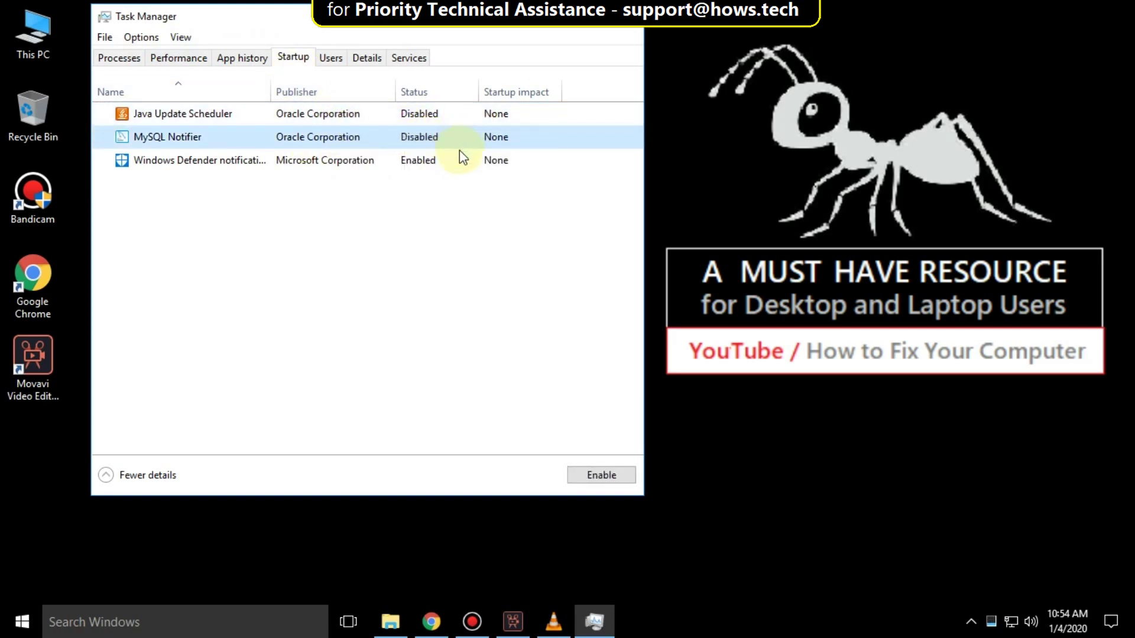
pyautogui.click(615, 26)
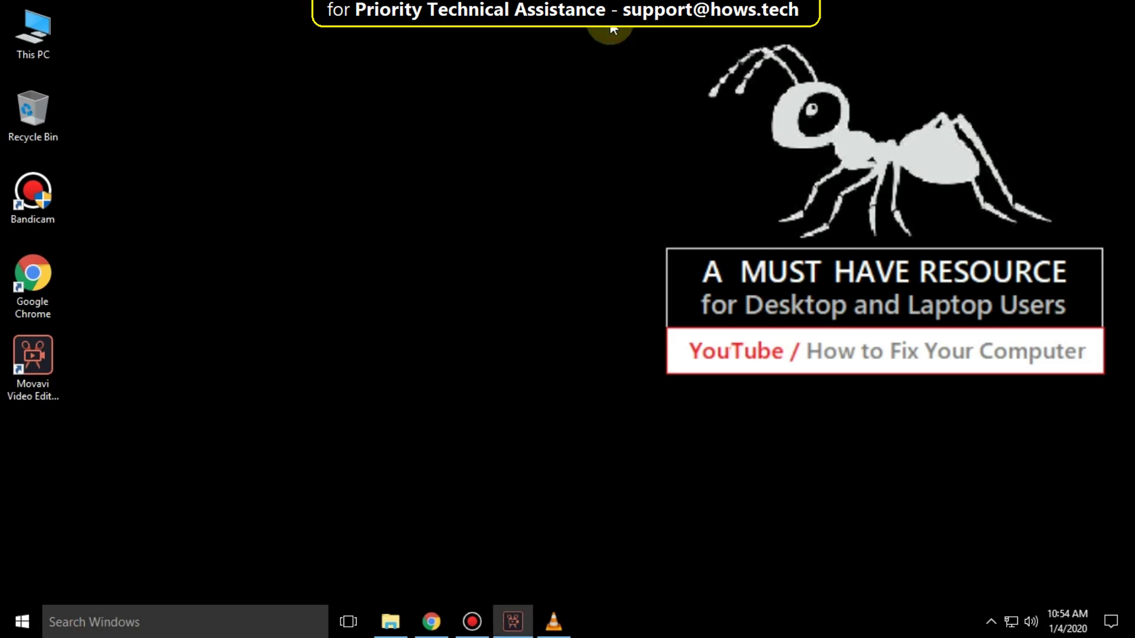
# - Search Windows for 'performance'
pyautogui.click(197, 617)
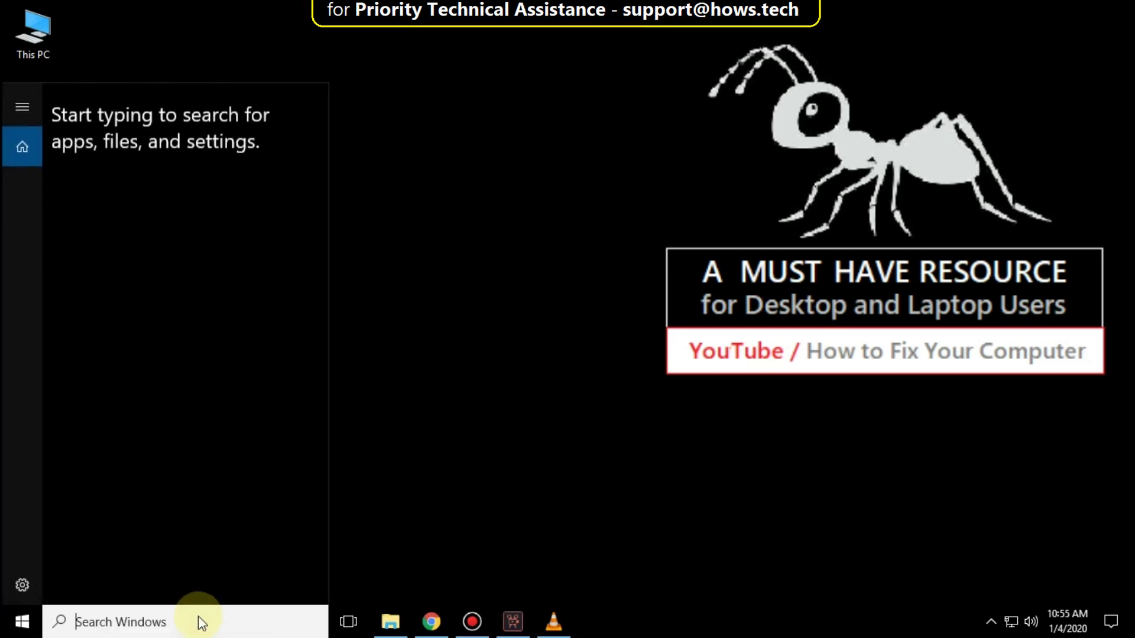
pyautogui.write('perfor')
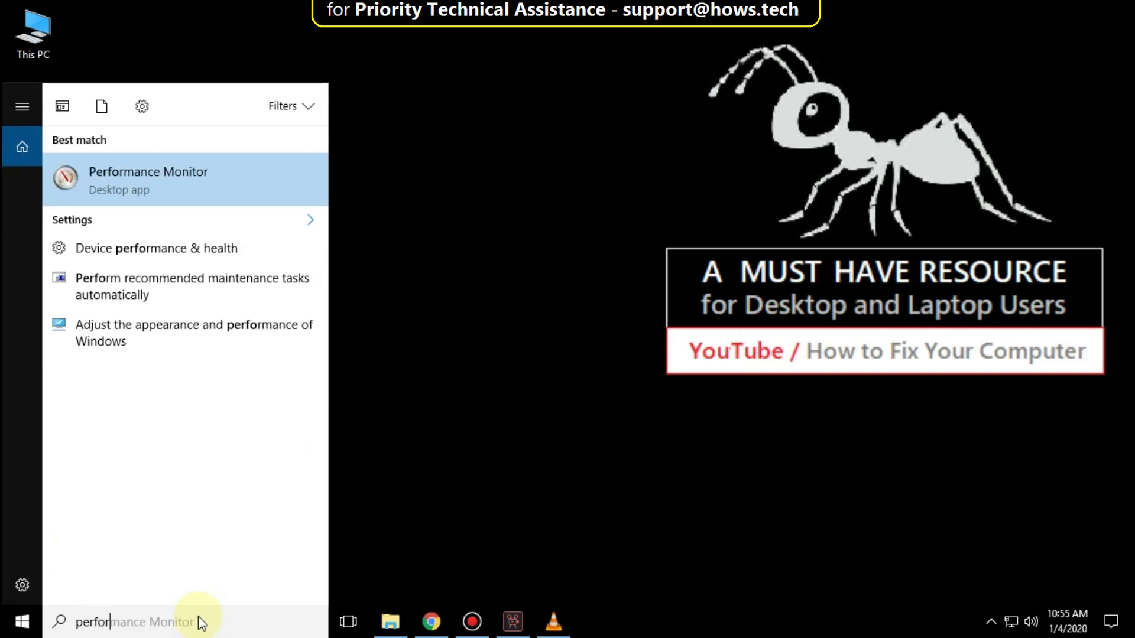
pyautogui.write('mance')
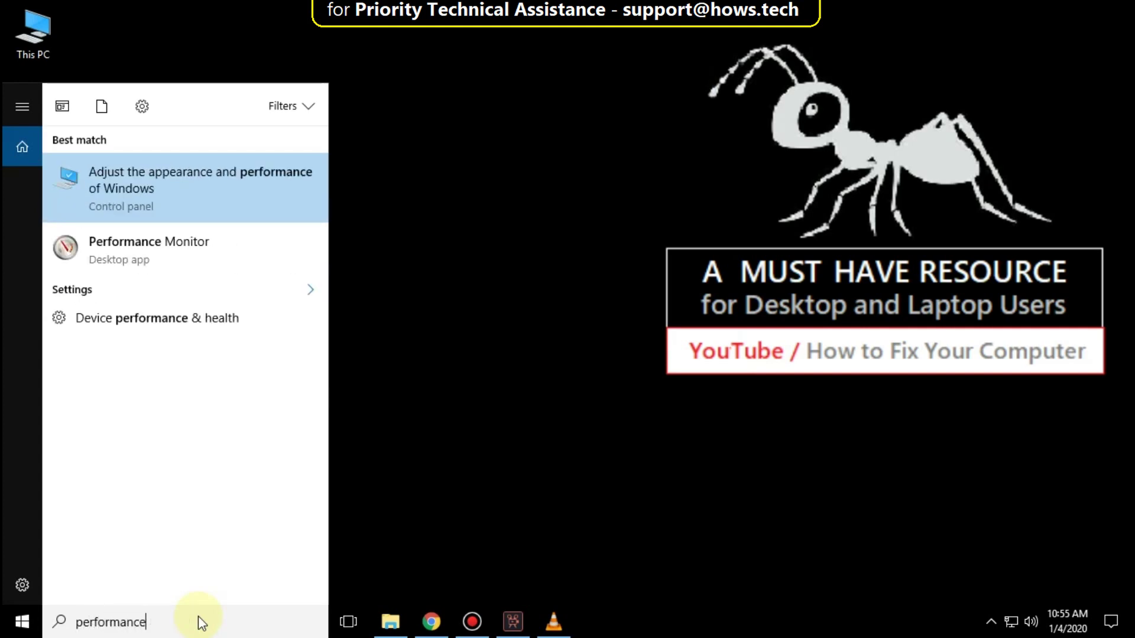
# - Reach the Virtual Memory settings from Performance Options' Advanced tab
pyautogui.click(183, 180)
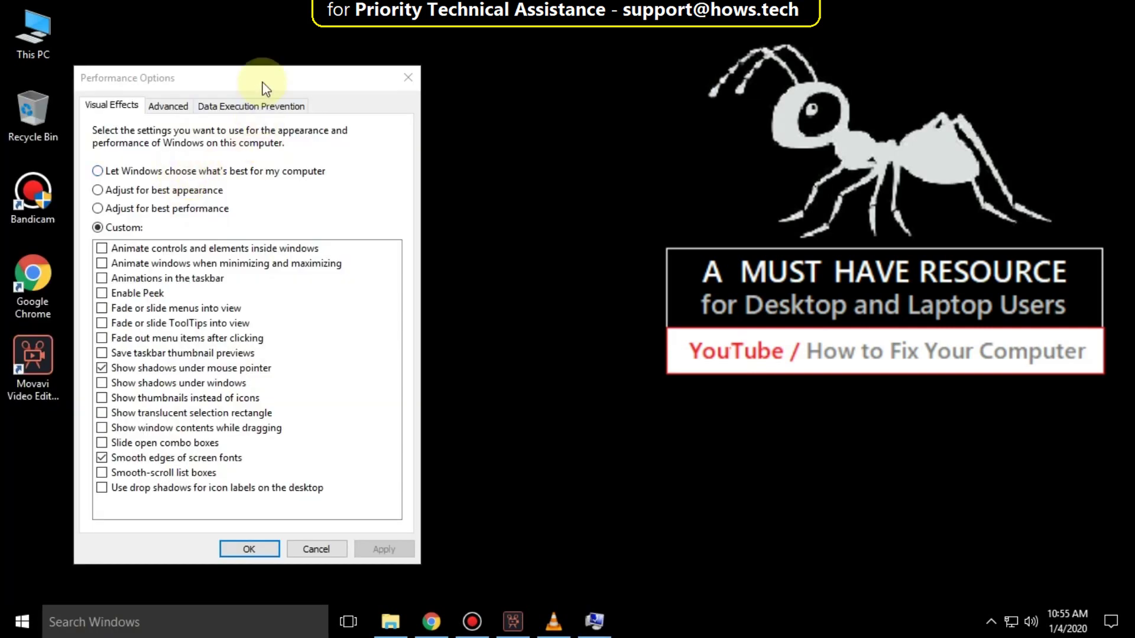
pyautogui.moveTo(262, 83); pyautogui.dragTo(489, 70)
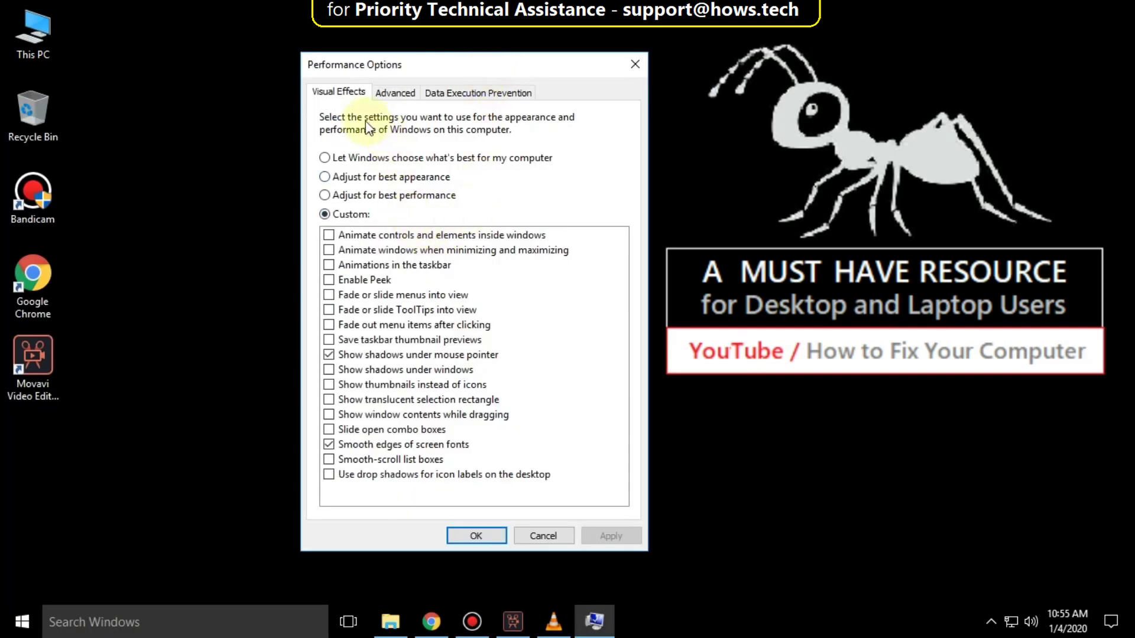
pyautogui.click(391, 94)
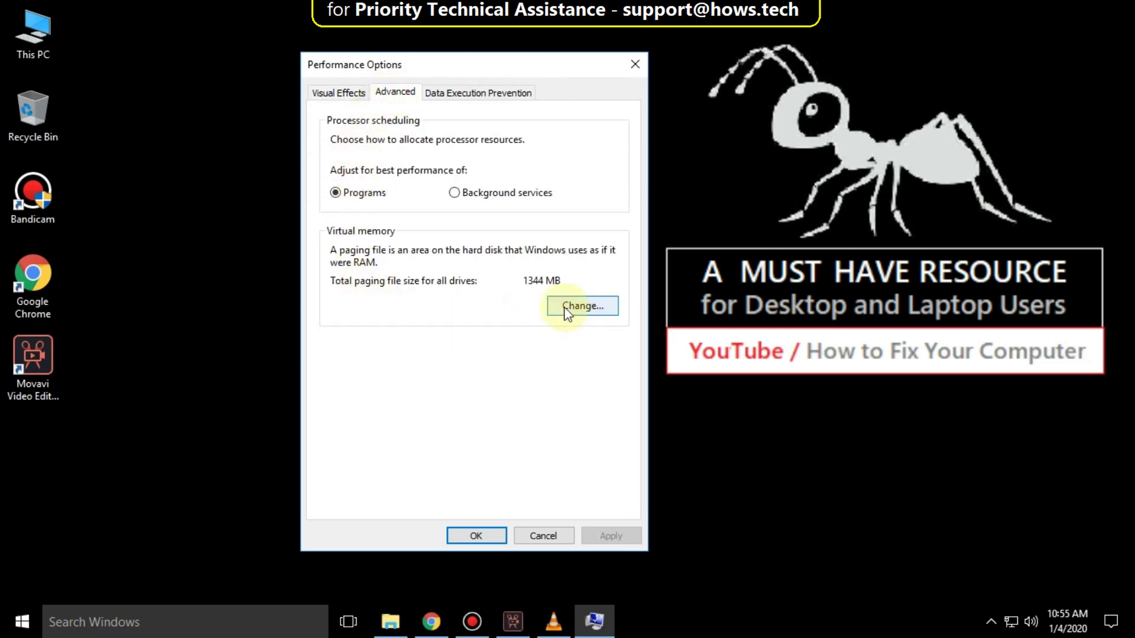
pyautogui.click(582, 308)
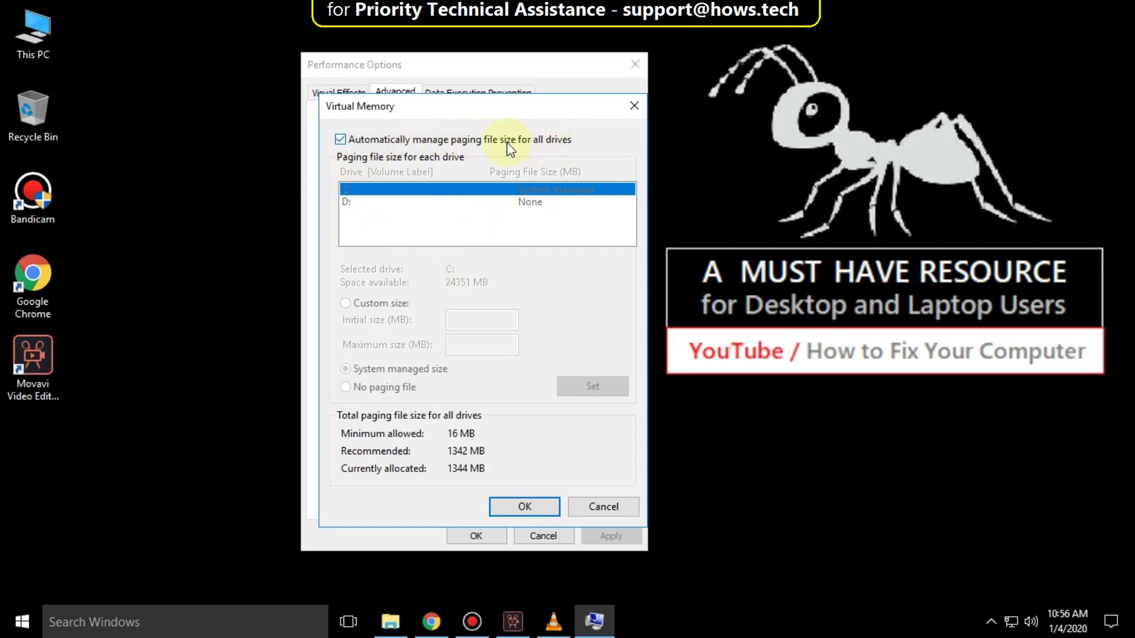
# - Give C: a custom 3000–4968 MB paging file and apply it in Performance Options
pyautogui.click(341, 140)
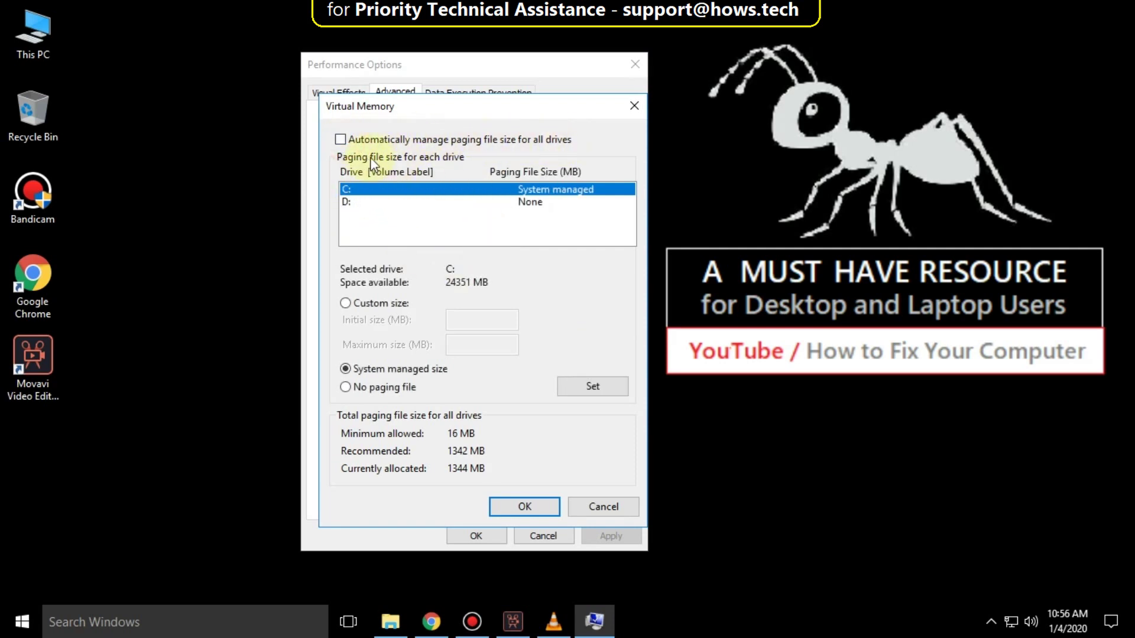
pyautogui.click(345, 304)
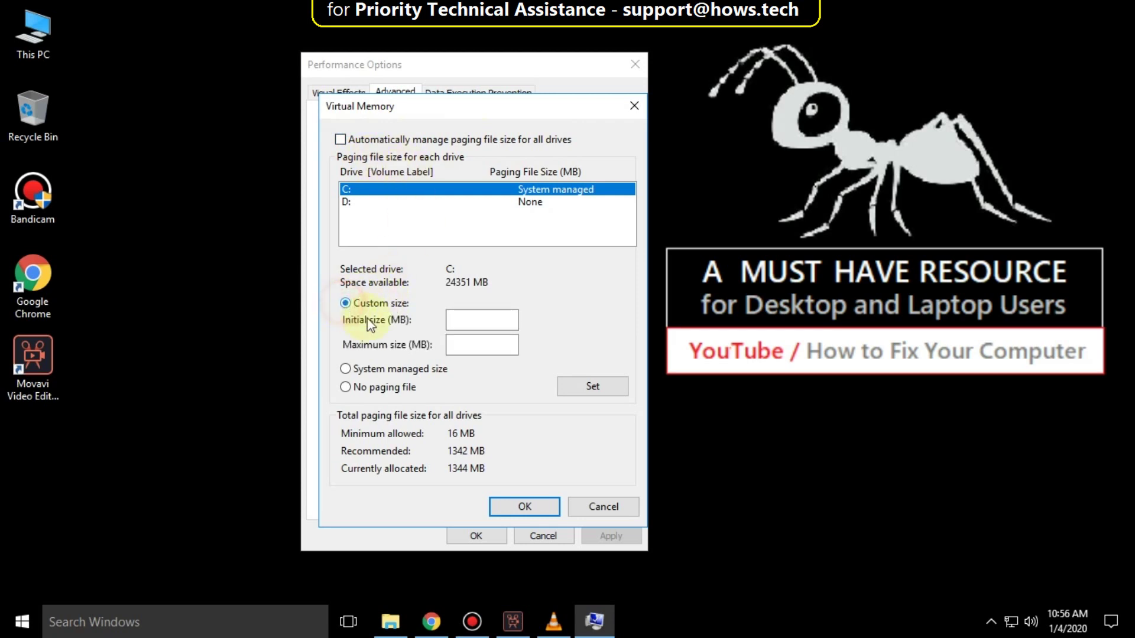
pyautogui.click(463, 323)
pyautogui.write('3000')
pyautogui.click(460, 346)
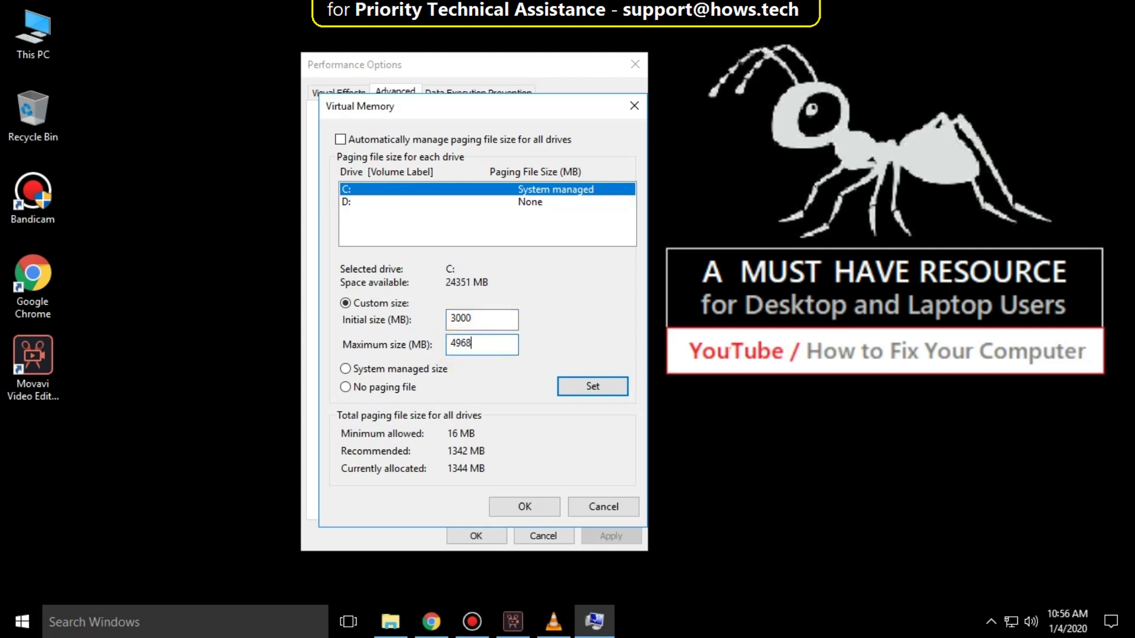
pyautogui.click(589, 387)
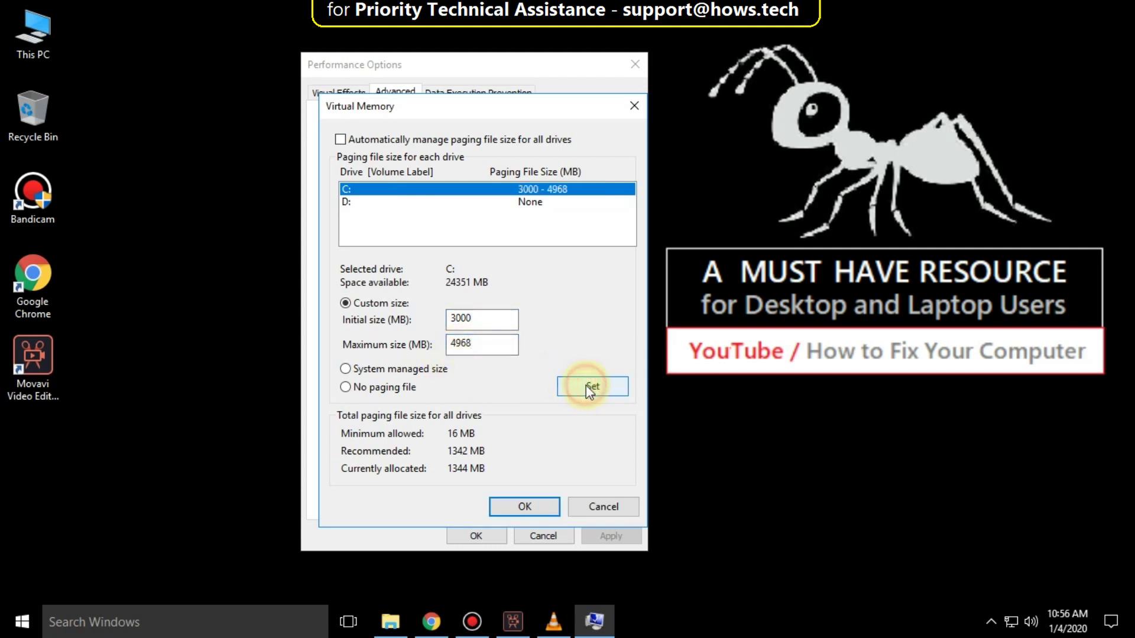
pyautogui.click(524, 508)
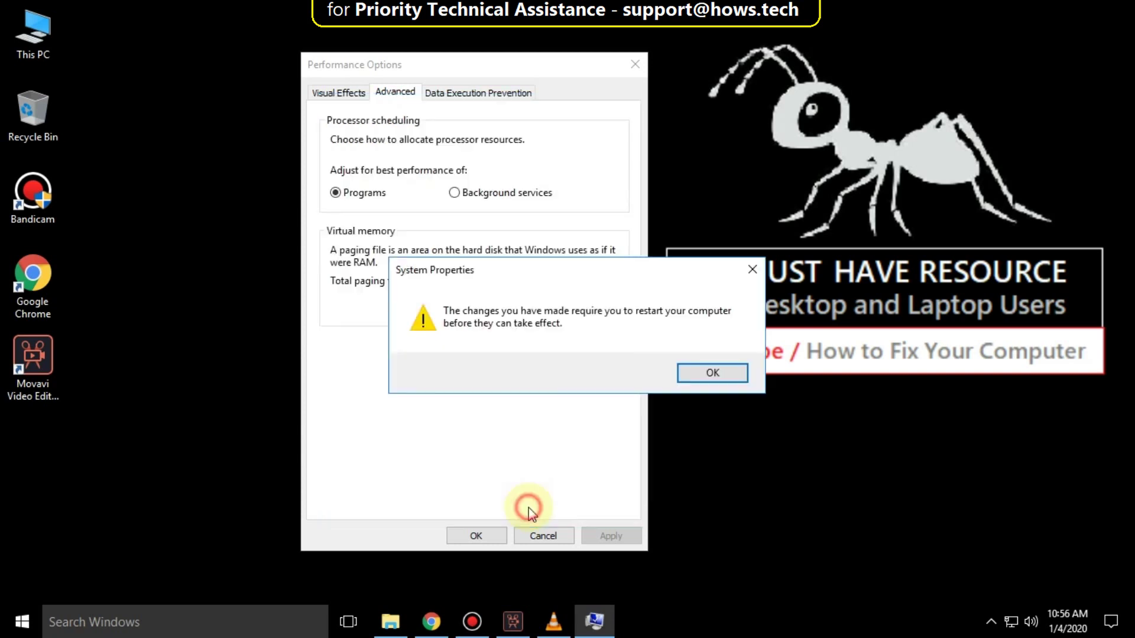
pyautogui.click(696, 376)
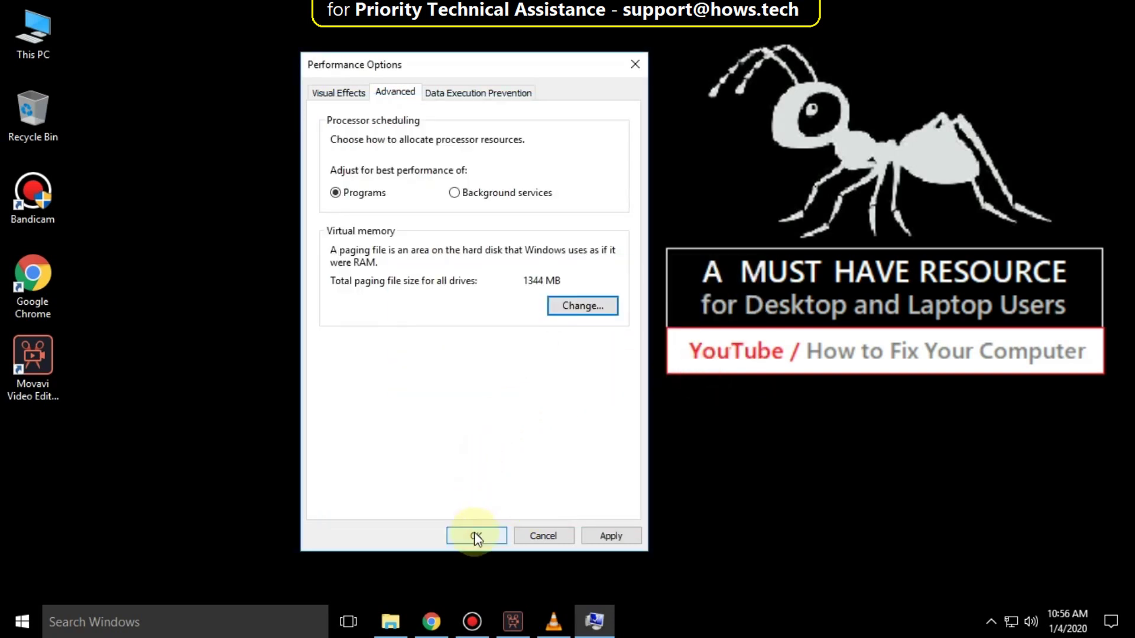
pyautogui.click(630, 537)
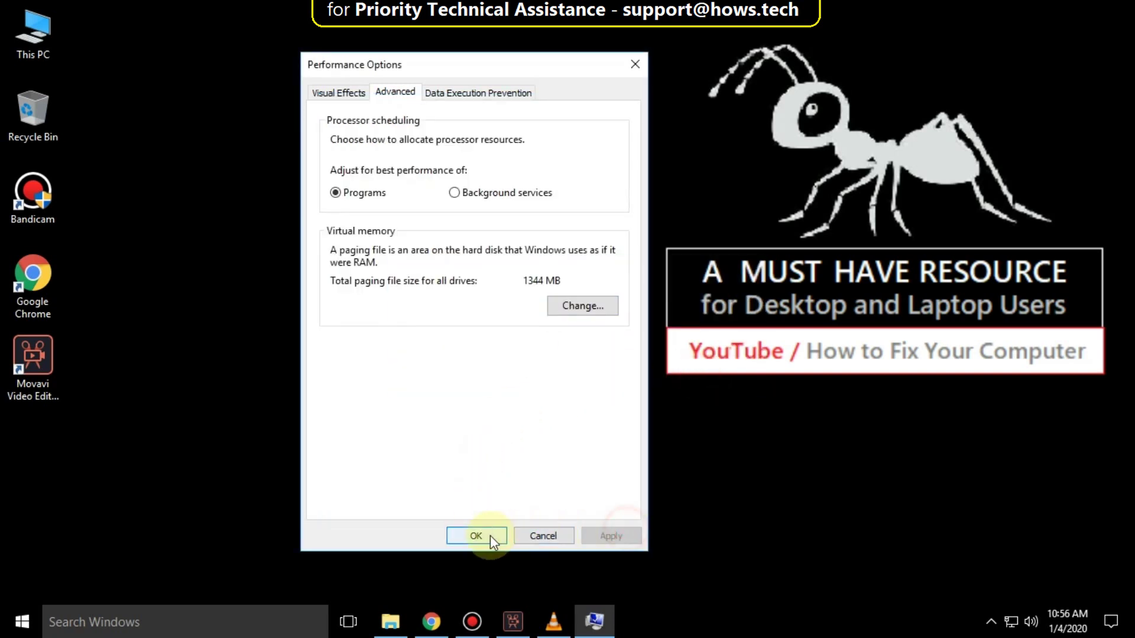
pyautogui.click(491, 535)
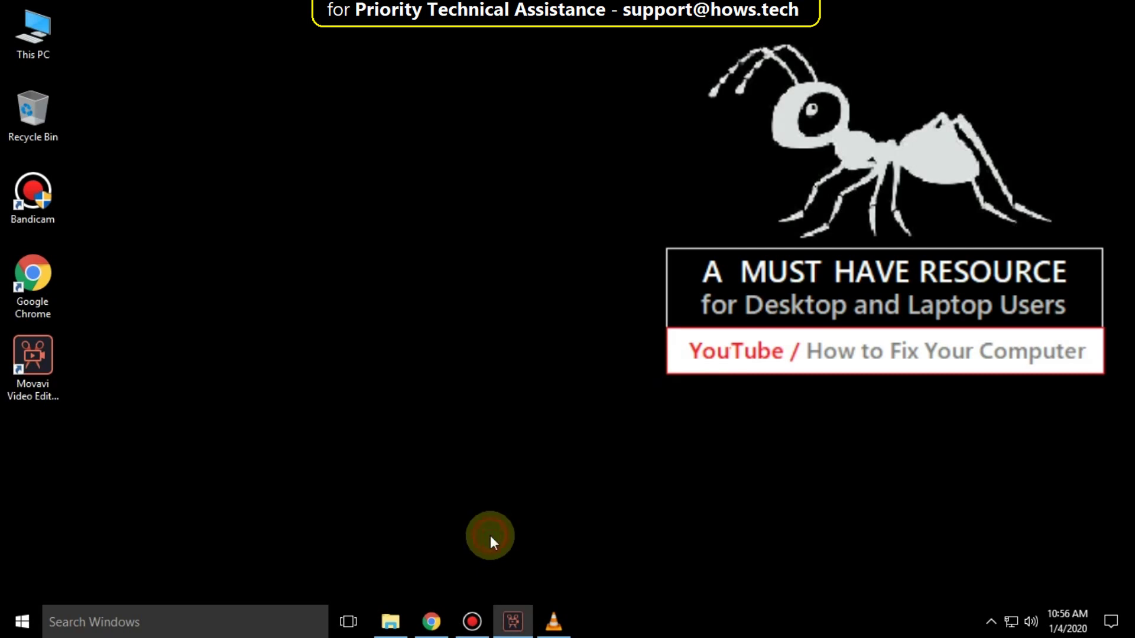
# - Open Device Manager from This PC's properties and expand Display adapters
pyautogui.rightClick(27, 40)
pyautogui.click(92, 226)
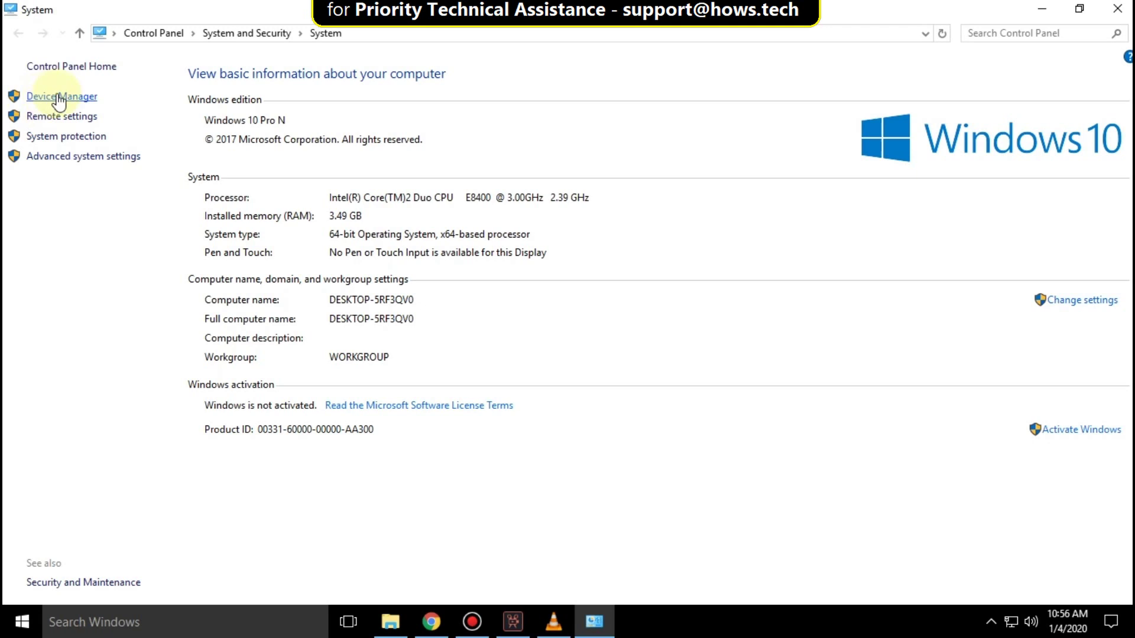
pyautogui.click(58, 96)
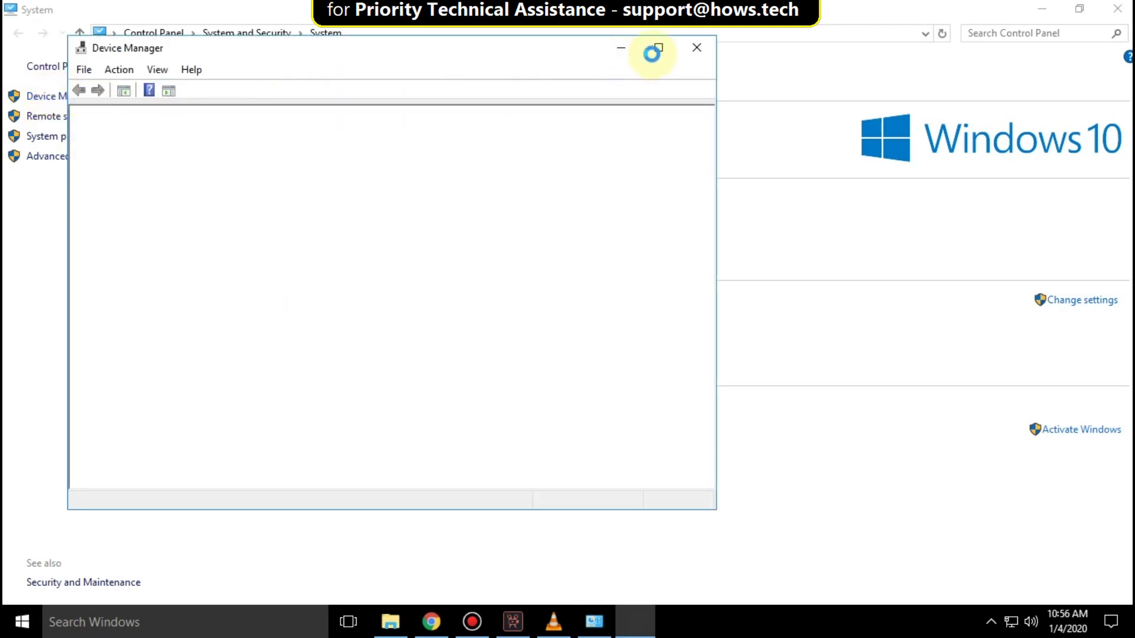
pyautogui.click(658, 48)
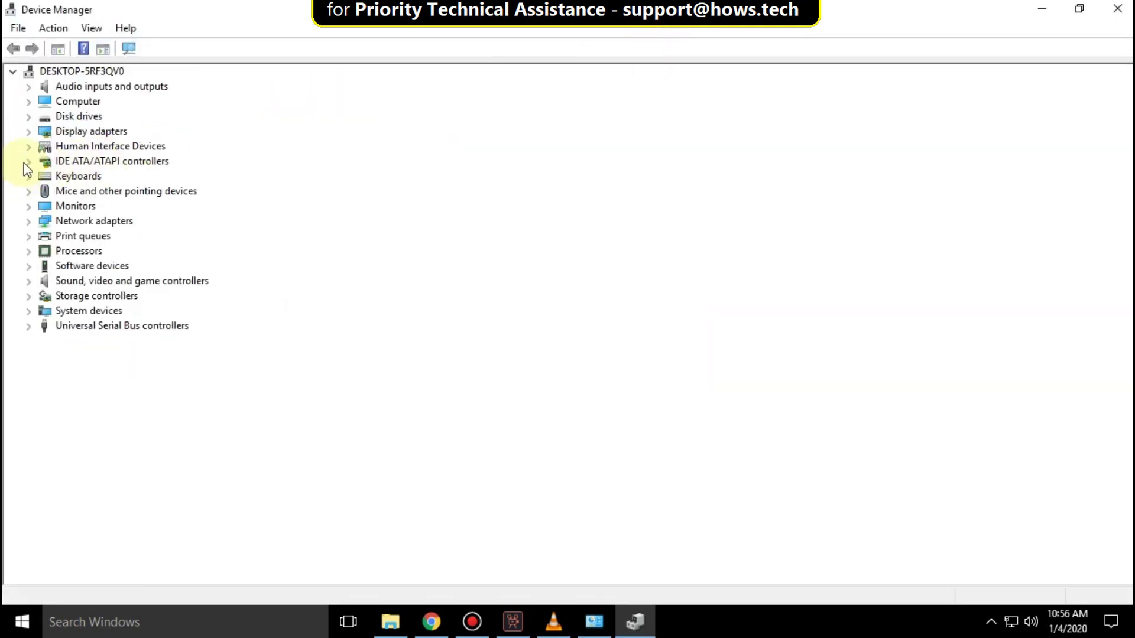
pyautogui.doubleClick(46, 131)
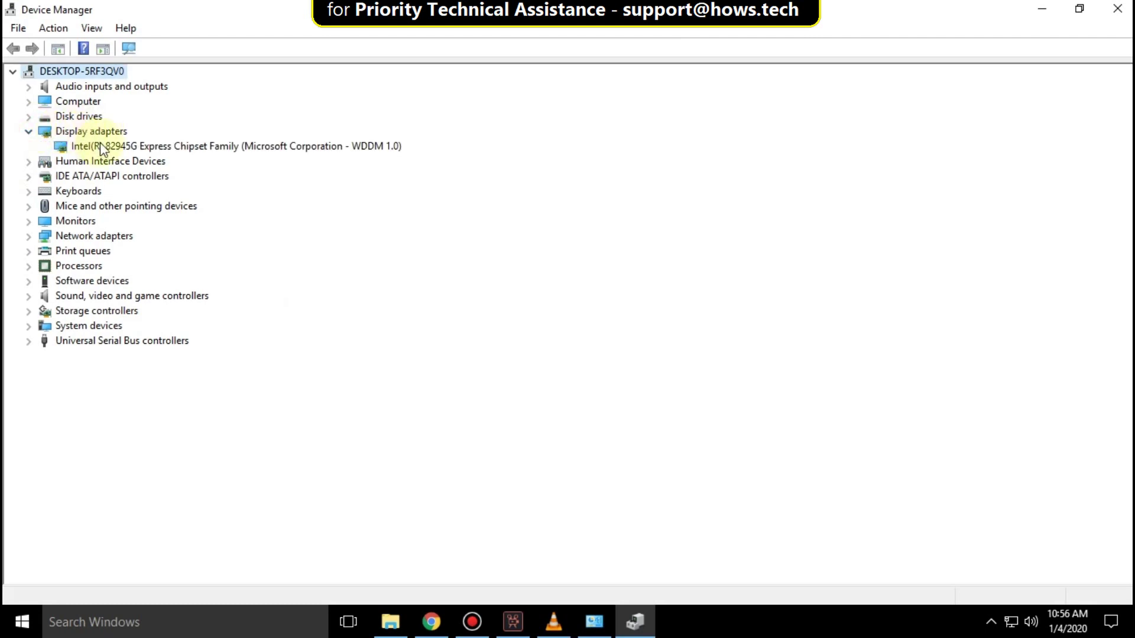
# - Reinstall the Intel 82945G Express Chipset Family display driver, then close Device Manager and System
pyautogui.click(116, 147)
pyautogui.rightClick(131, 151)
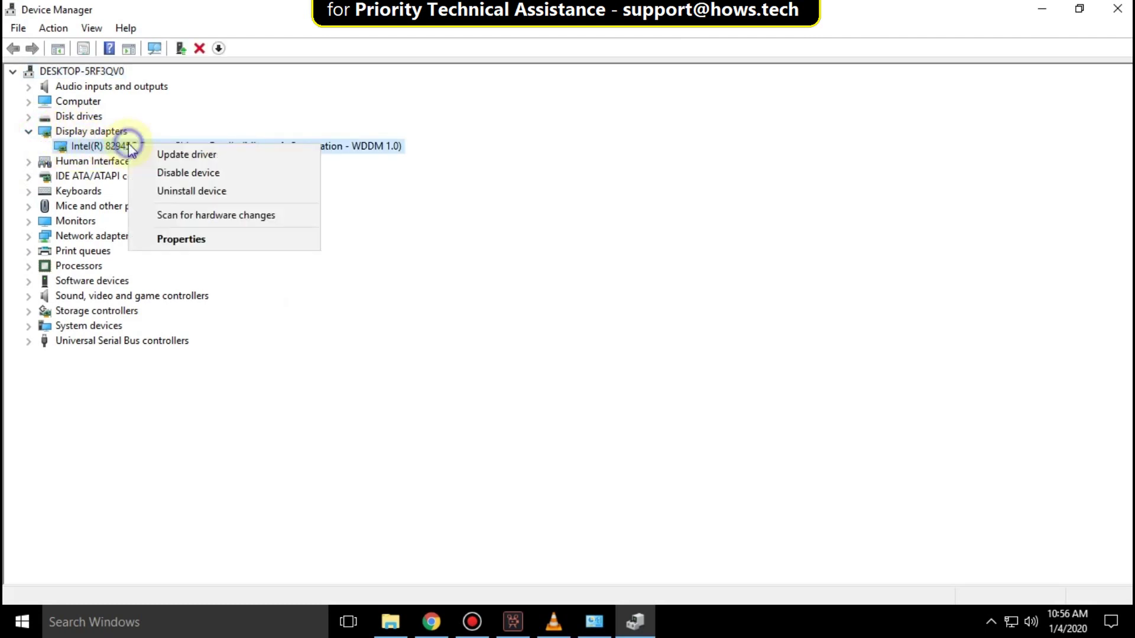
pyautogui.click(178, 155)
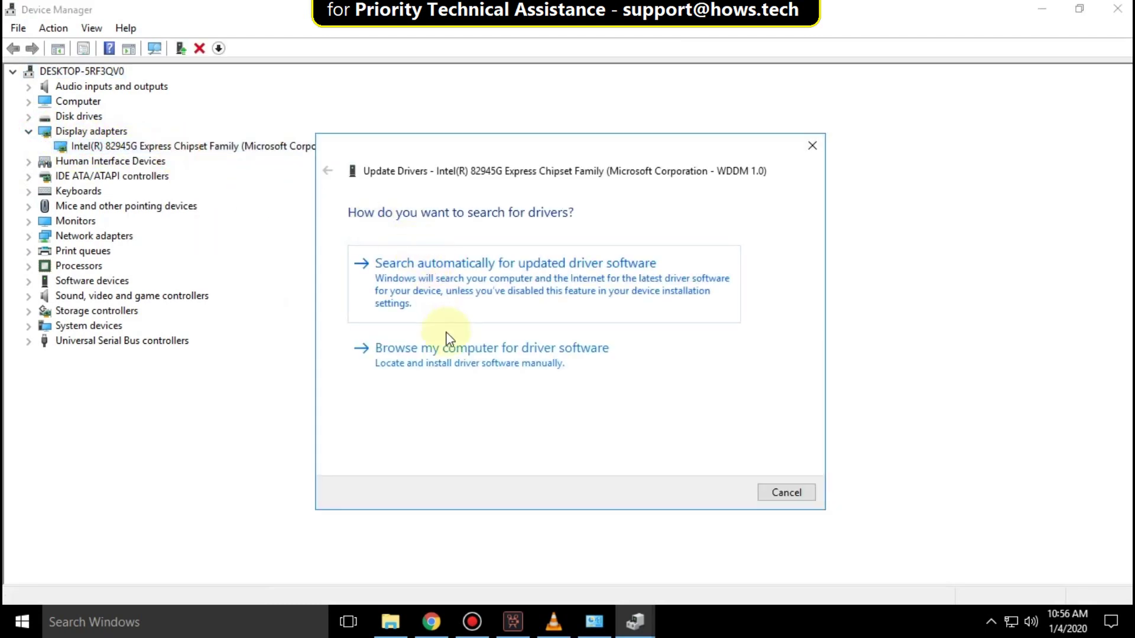
pyautogui.click(455, 358)
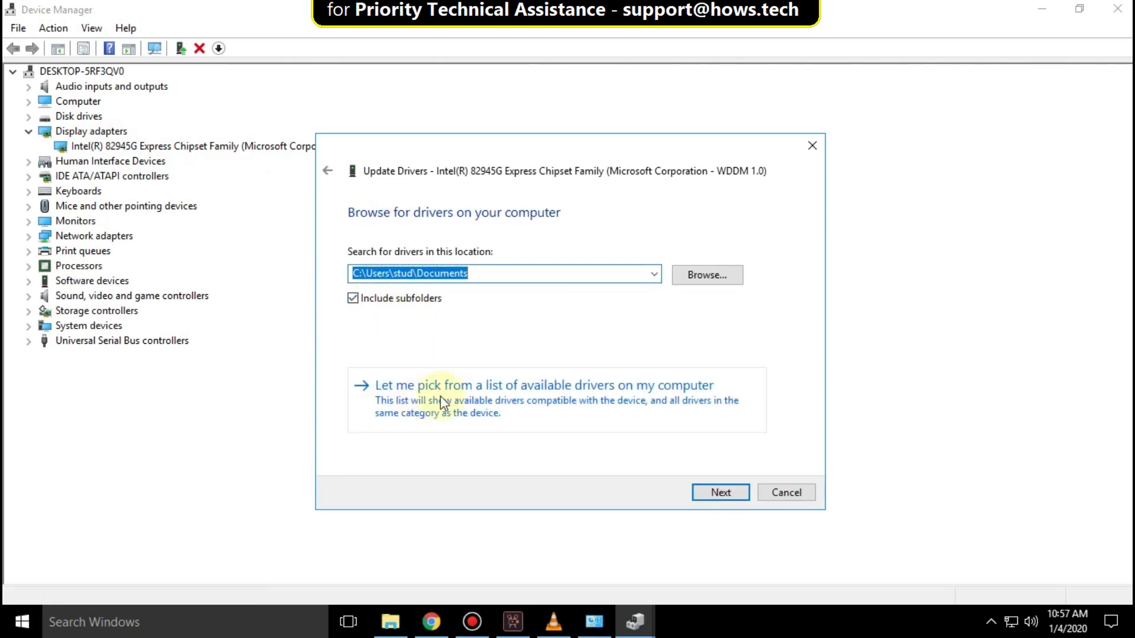
pyautogui.click(437, 395)
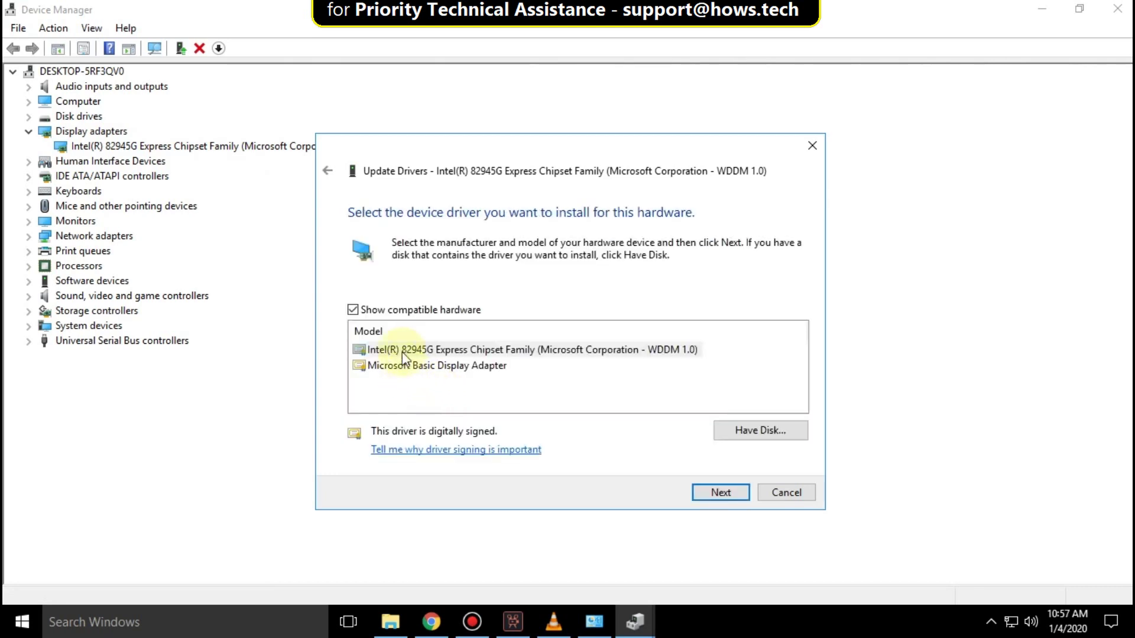
pyautogui.click(402, 350)
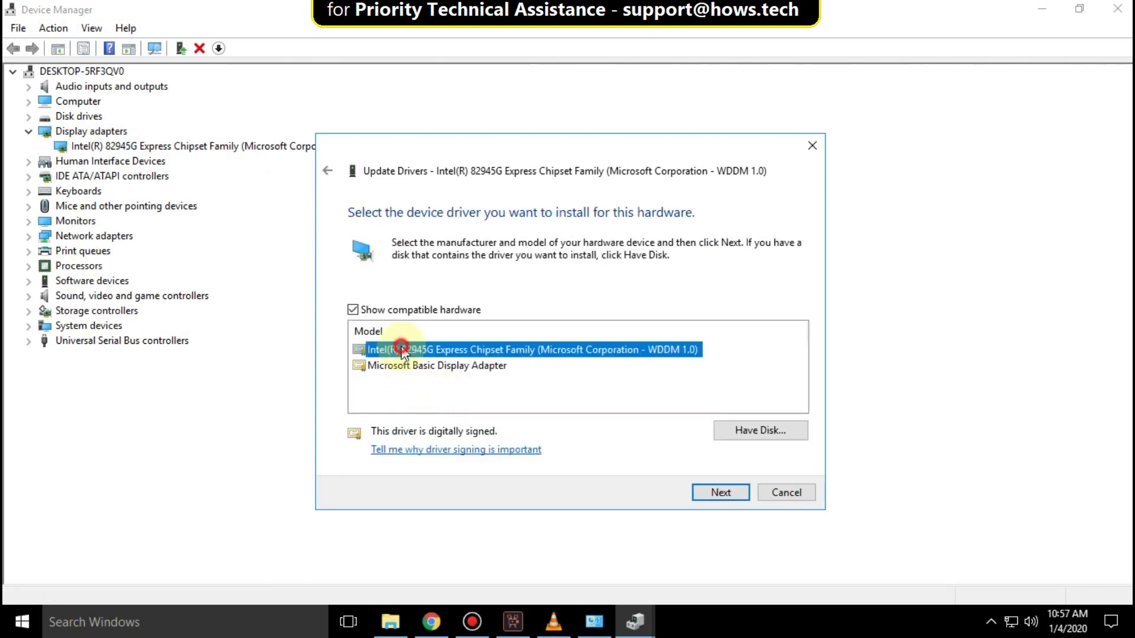
pyautogui.click(717, 492)
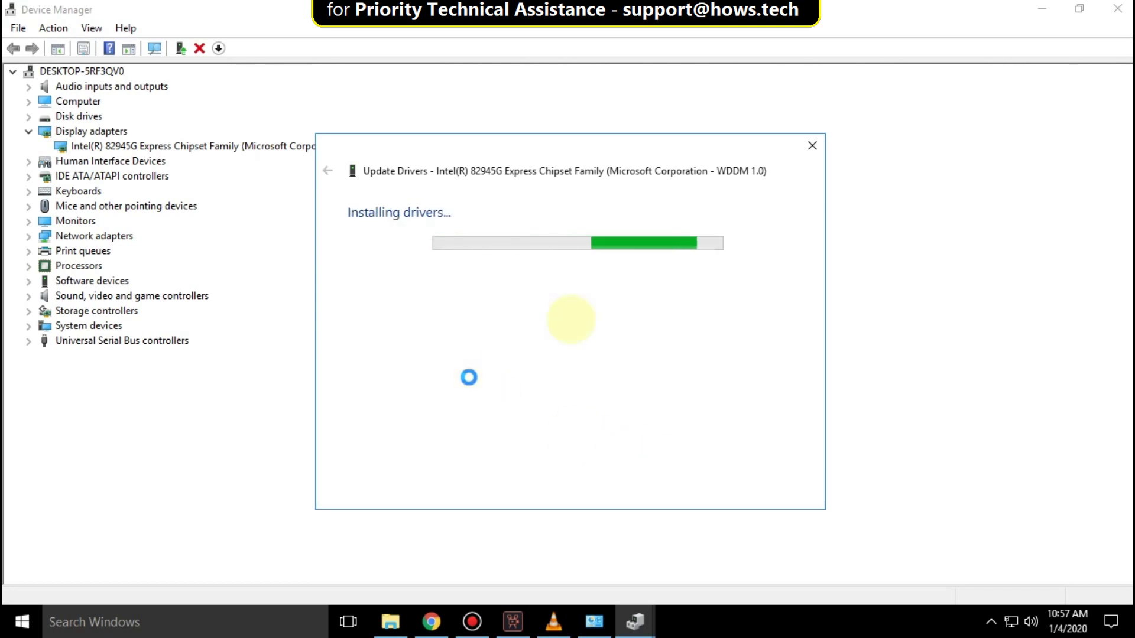
pyautogui.click(788, 493)
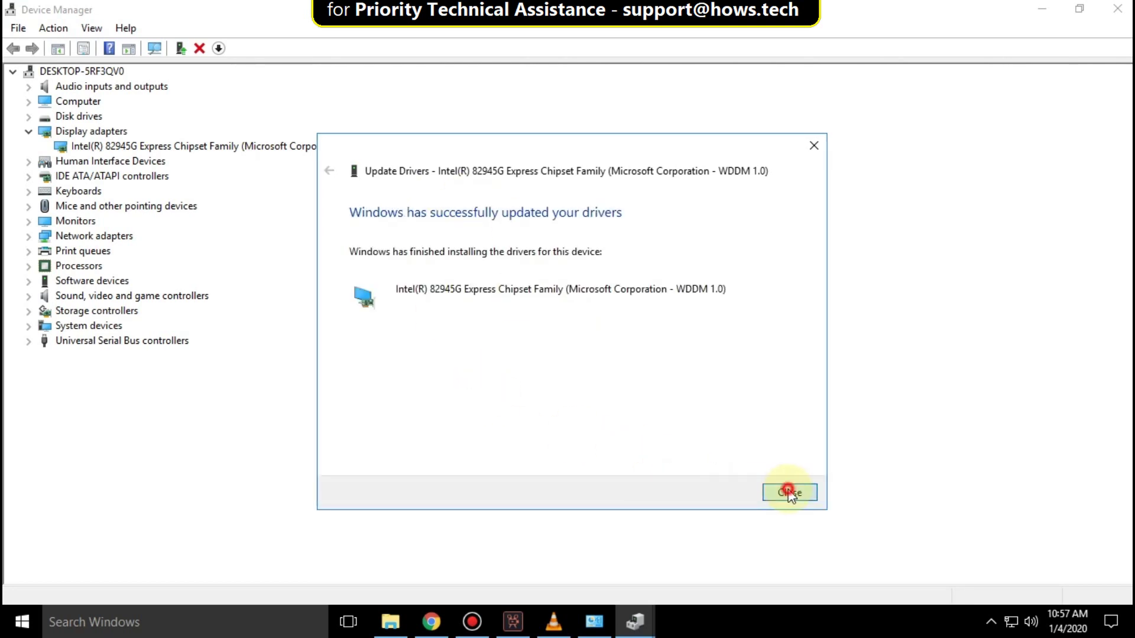
pyautogui.click(1119, 10)
pyautogui.click(1123, 11)
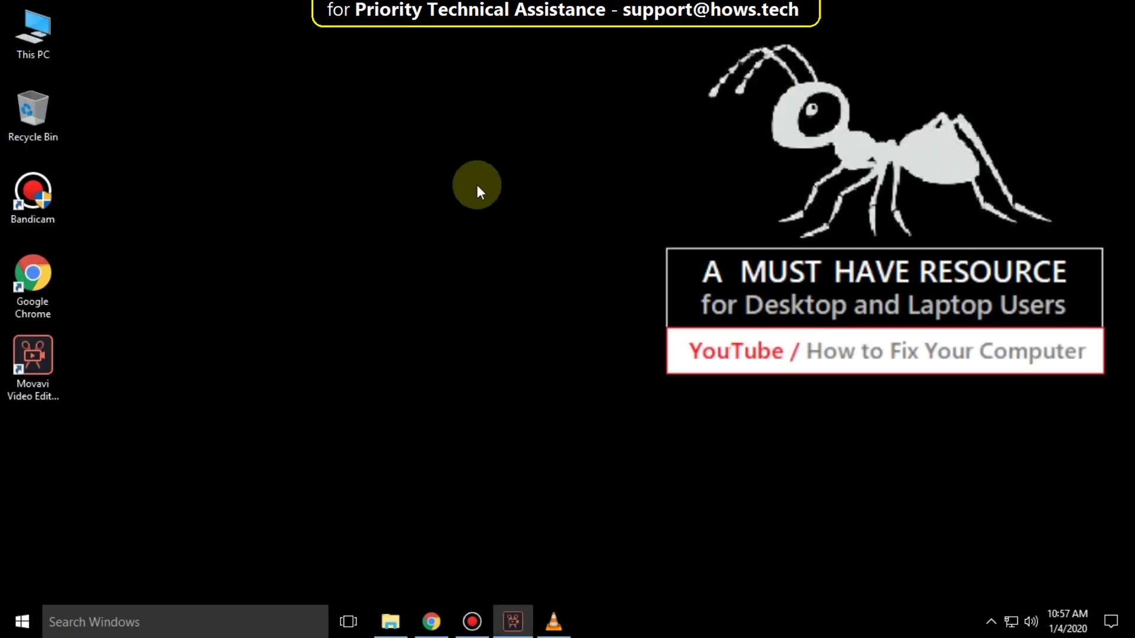
pyautogui.click(94, 620)
pyautogui.write('w')
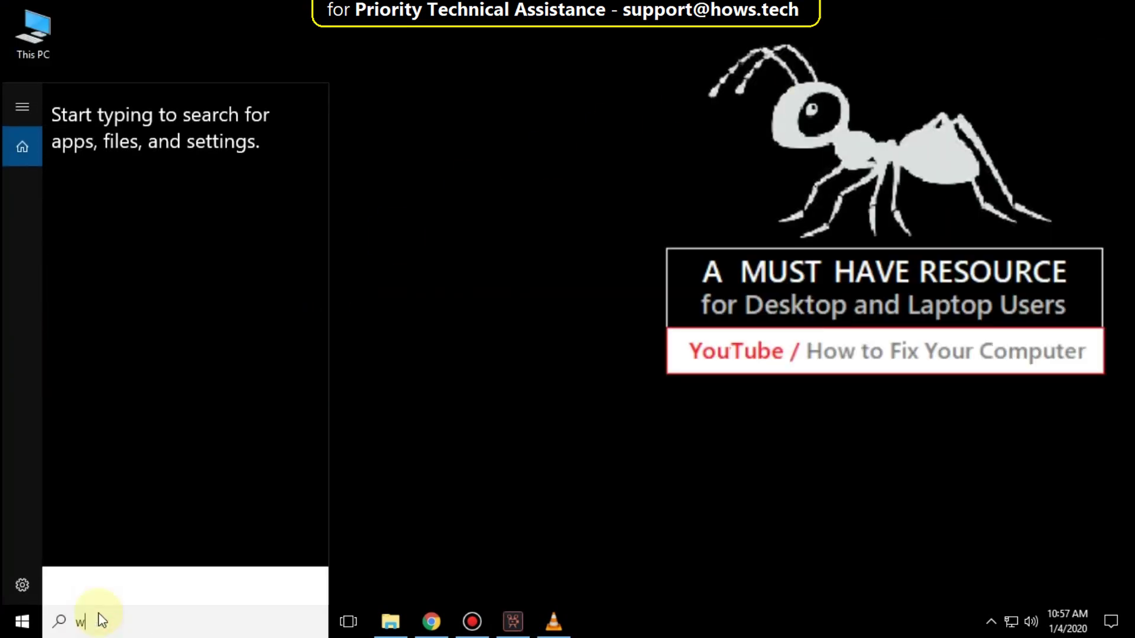
pyautogui.write('indows fe')
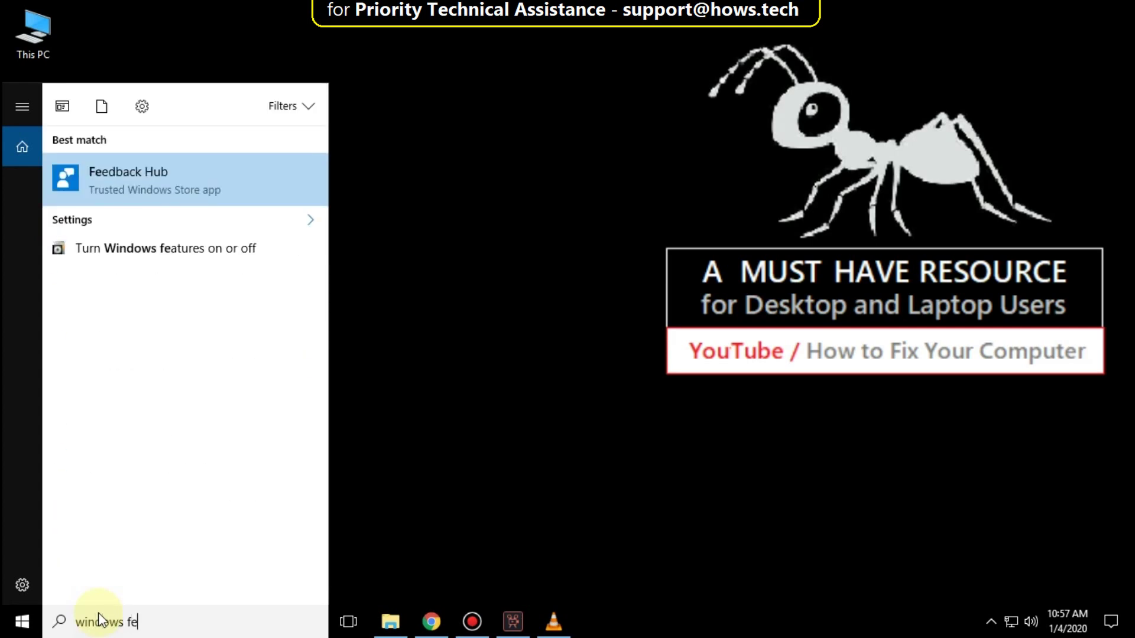
pyautogui.write('ature')
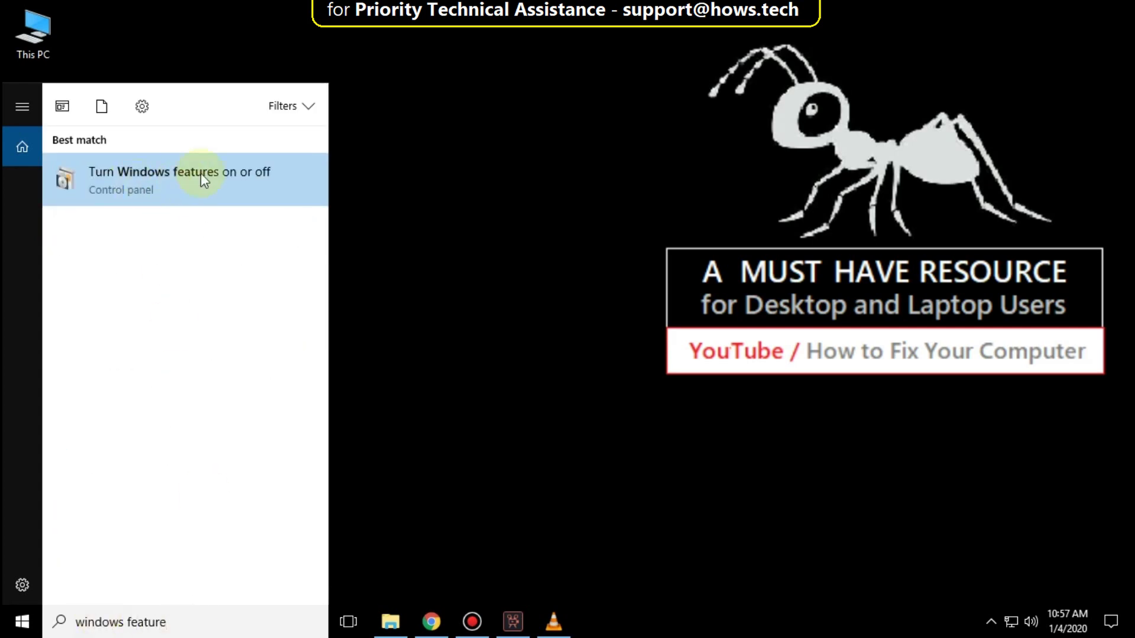
pyautogui.click(178, 175)
pyautogui.moveTo(471, 159); pyautogui.dragTo(484, 62)
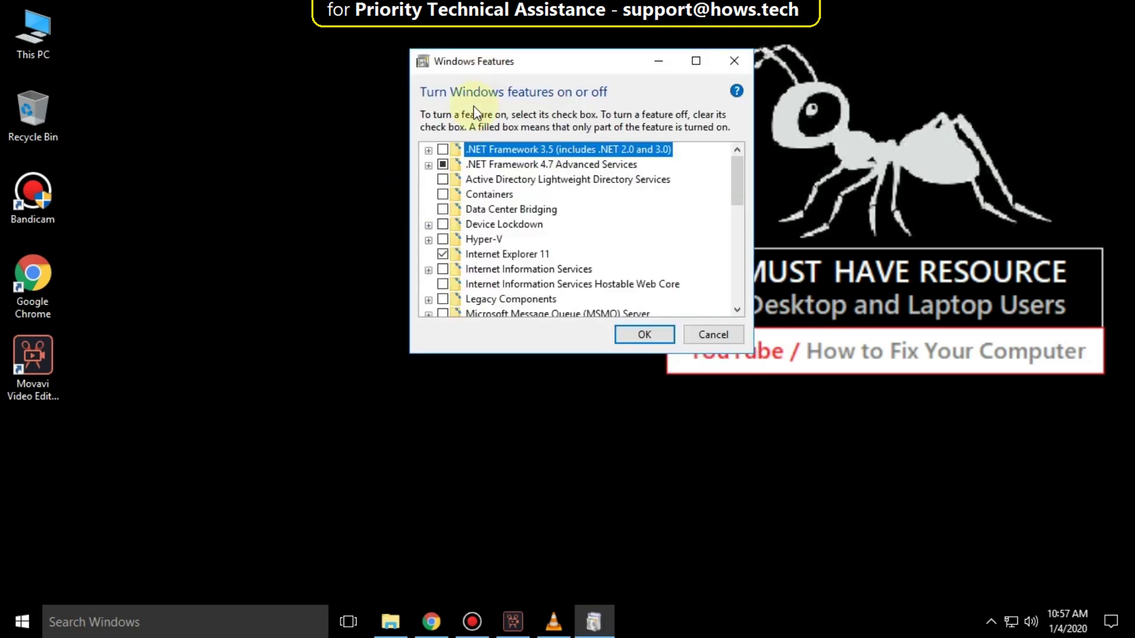
pyautogui.scroll(-2, 505, 212)
pyautogui.scroll(-6, 504, 207)
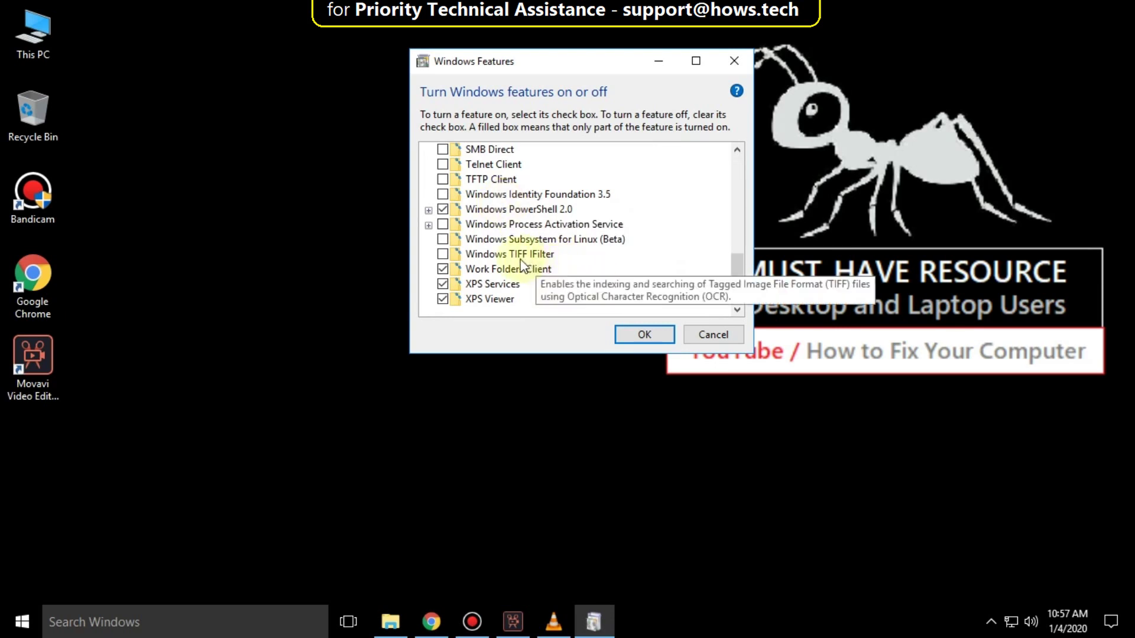
pyautogui.click(445, 238)
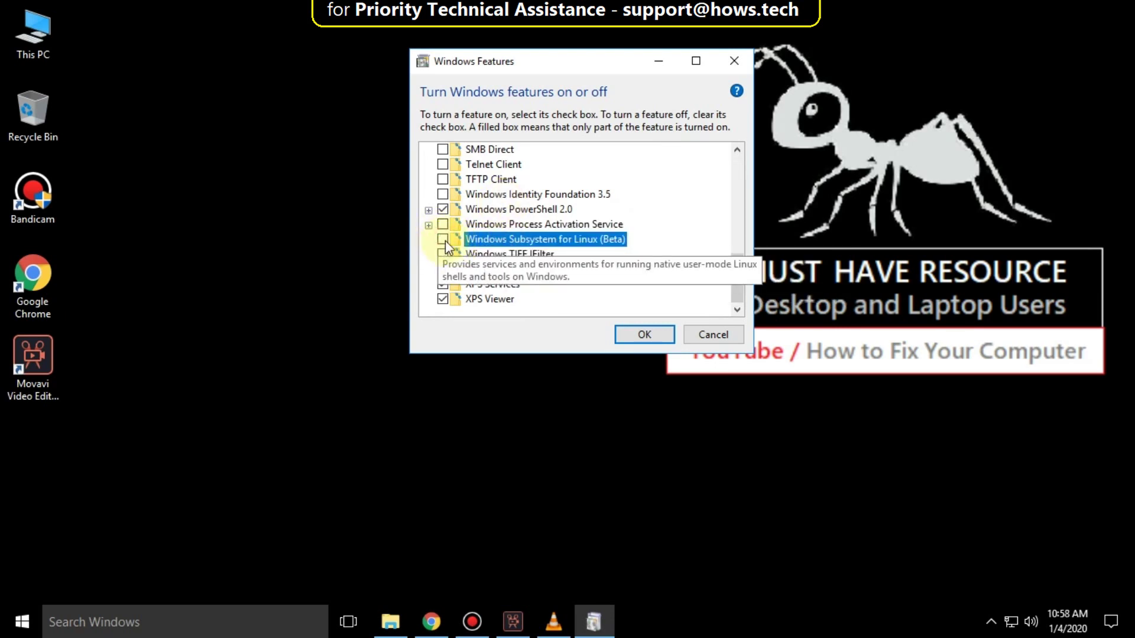
pyautogui.click(644, 335)
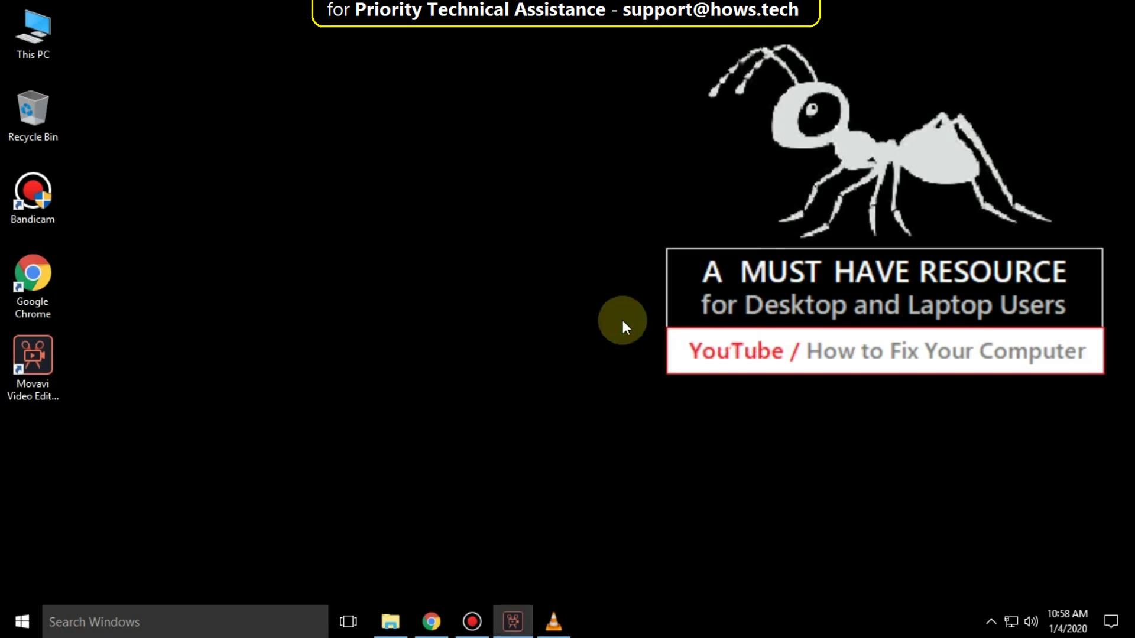